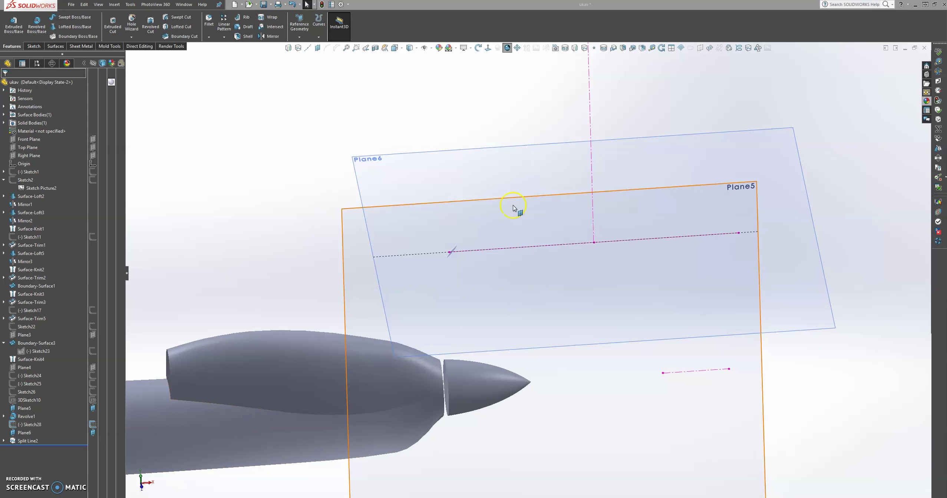
# Step: Examine the blade profile on Plane6 above the nose cone, along with the surrounding construction lines on Plane5
pyautogui.scroll(-4, 491, 305)
pyautogui.scroll(4, 478, 352)
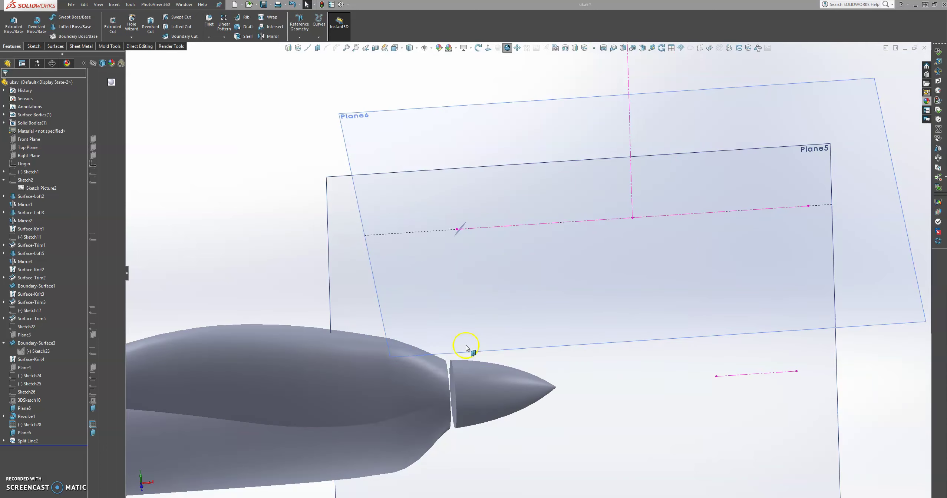
pyautogui.scroll(-3, 466, 345)
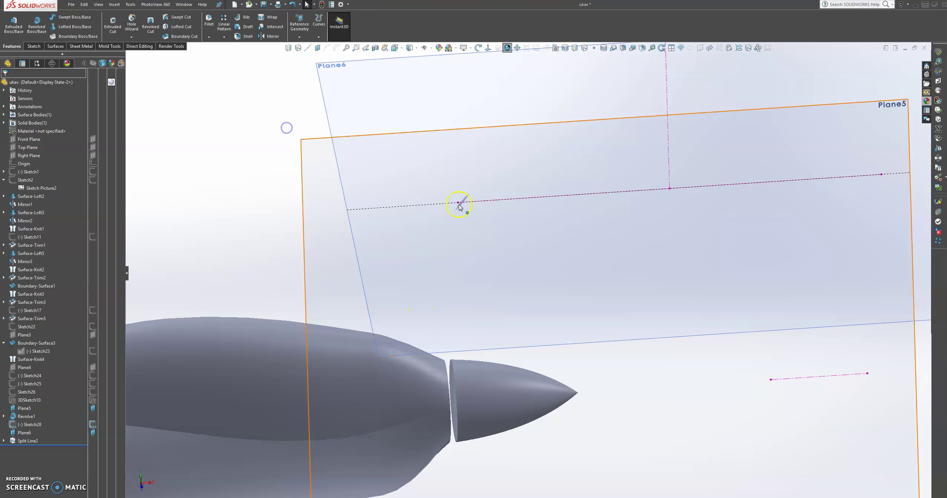
pyautogui.scroll(-5, 458, 206)
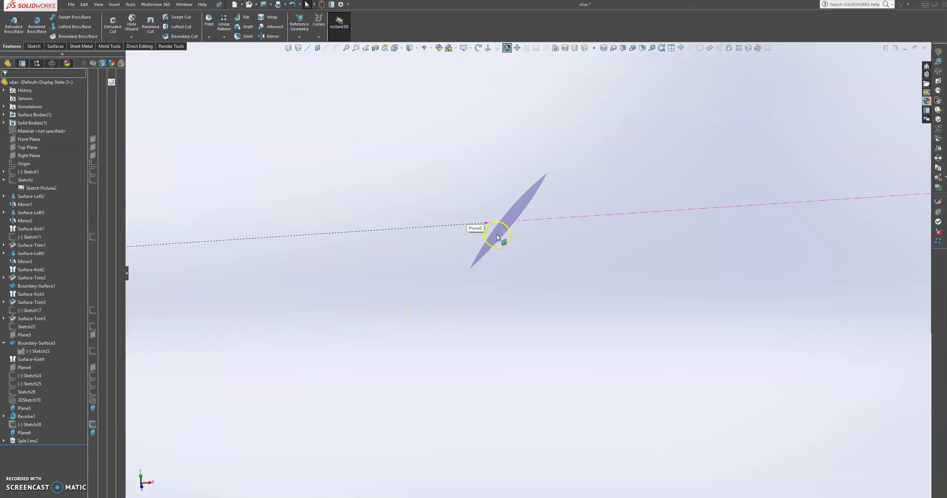
pyautogui.scroll(3, 508, 285)
pyautogui.click(507, 285)
pyautogui.scroll(5, 507, 284)
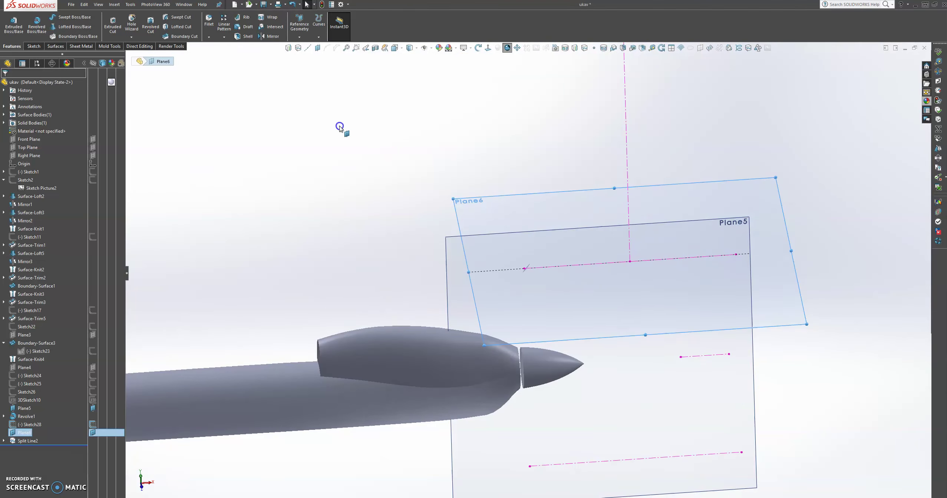
pyautogui.click(339, 127)
pyautogui.moveTo(537, 327); pyautogui.dragTo(572, 362, button='middle')
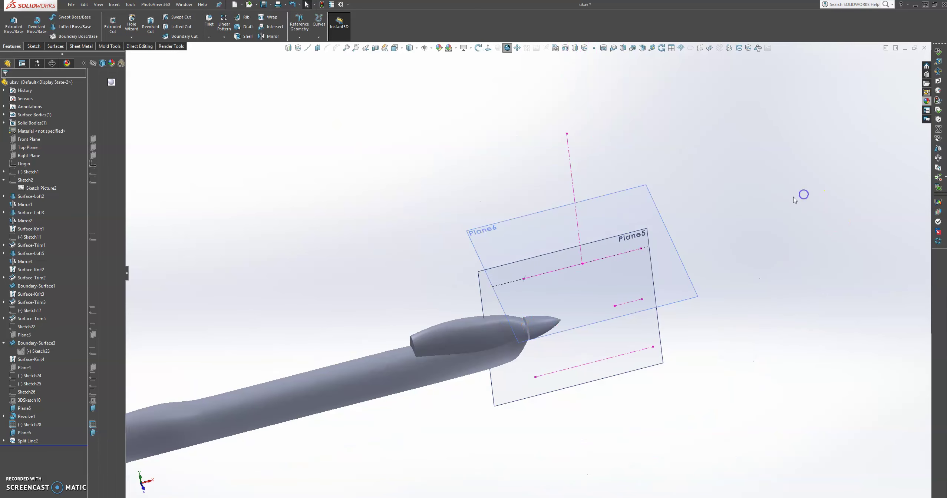
# Step: Show Sketch29 of the Split Line2 feature and examine its thin profile above the nose cone
pyautogui.click(4, 441)
pyautogui.click(23, 449)
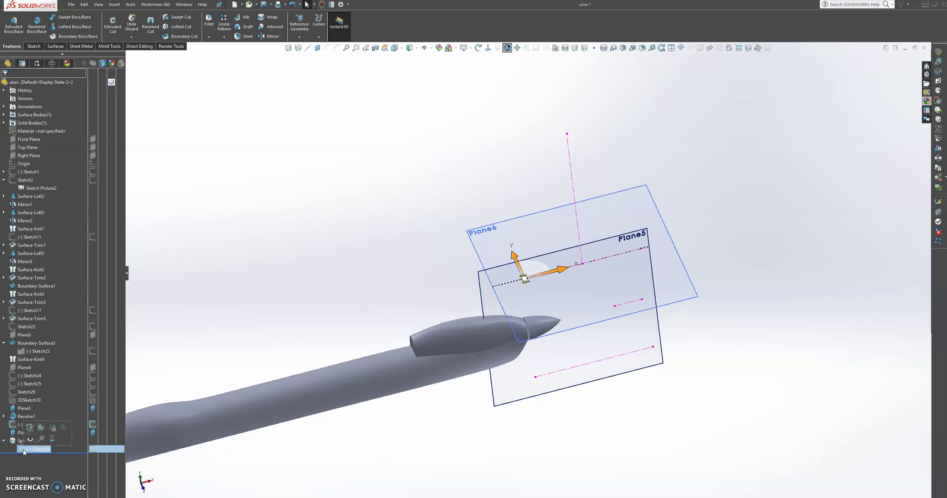
pyautogui.click(29, 440)
pyautogui.click(398, 164)
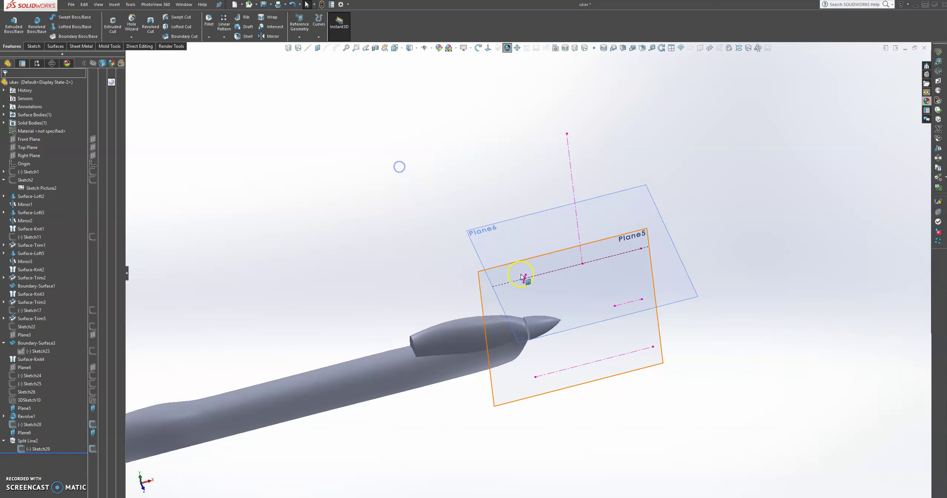
pyautogui.scroll(-5, 526, 271)
pyautogui.scroll(-3, 556, 315)
pyautogui.scroll(6, 558, 317)
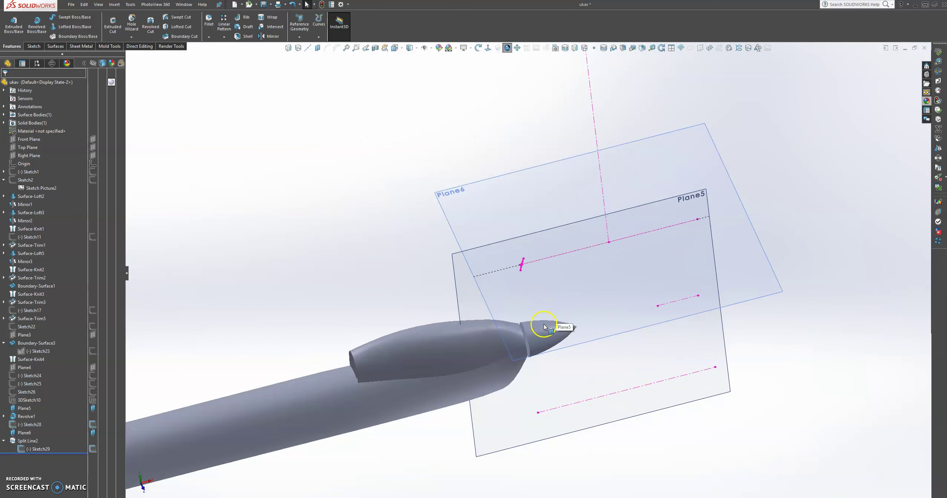
pyautogui.scroll(-4, 527, 329)
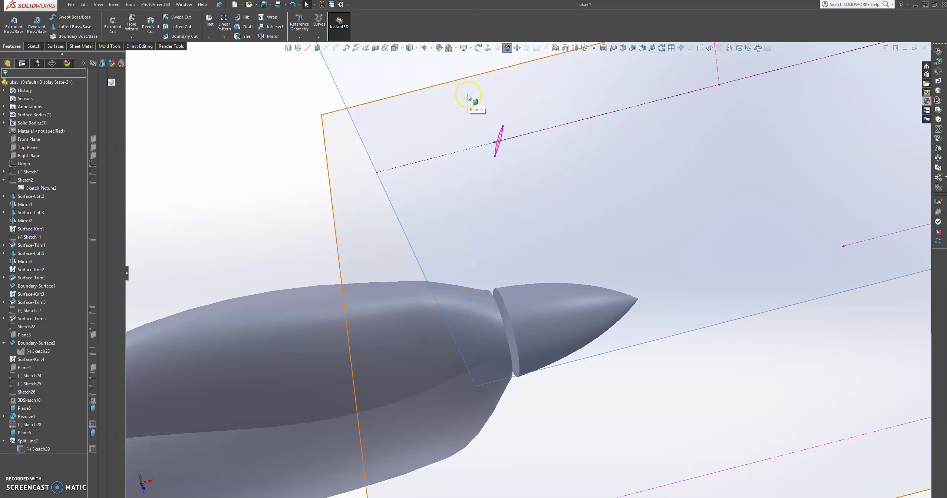
pyautogui.moveTo(466, 93); pyautogui.dragTo(548, 332, button='middle')
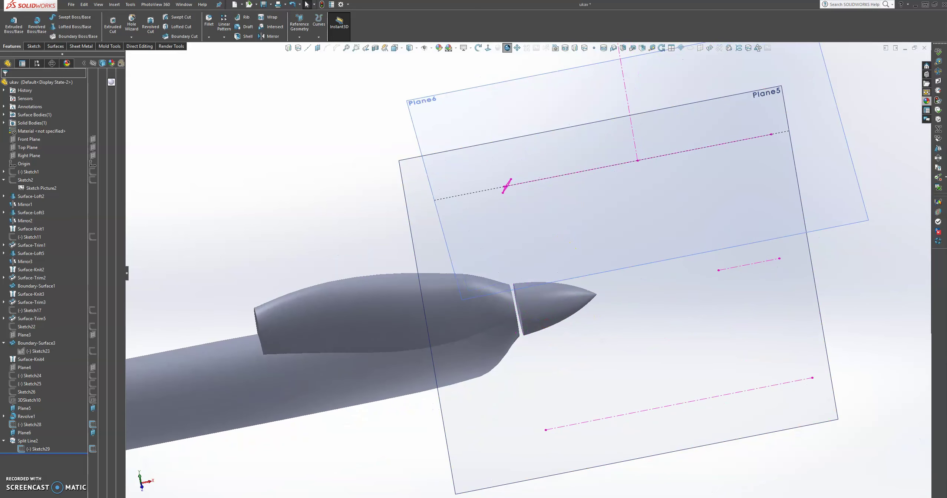
pyautogui.click(879, 135)
pyautogui.click(835, 157)
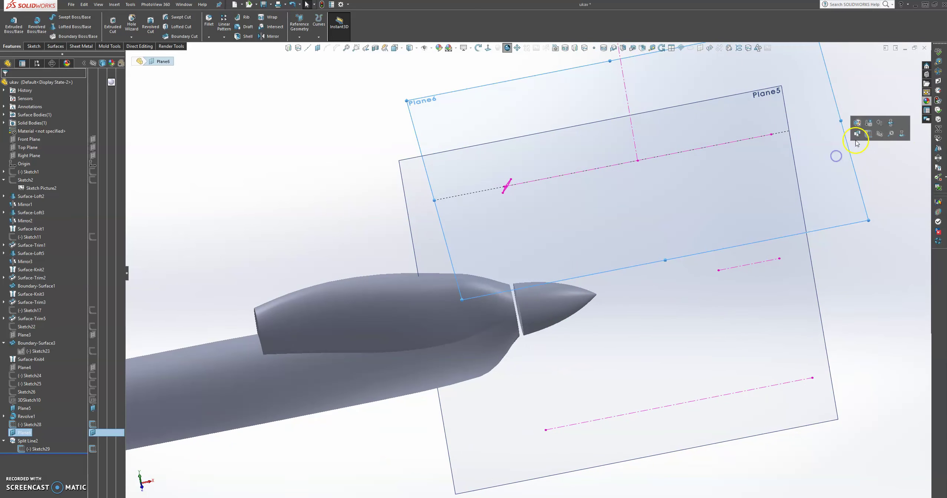
pyautogui.click(867, 138)
pyautogui.scroll(-10, 680, 288)
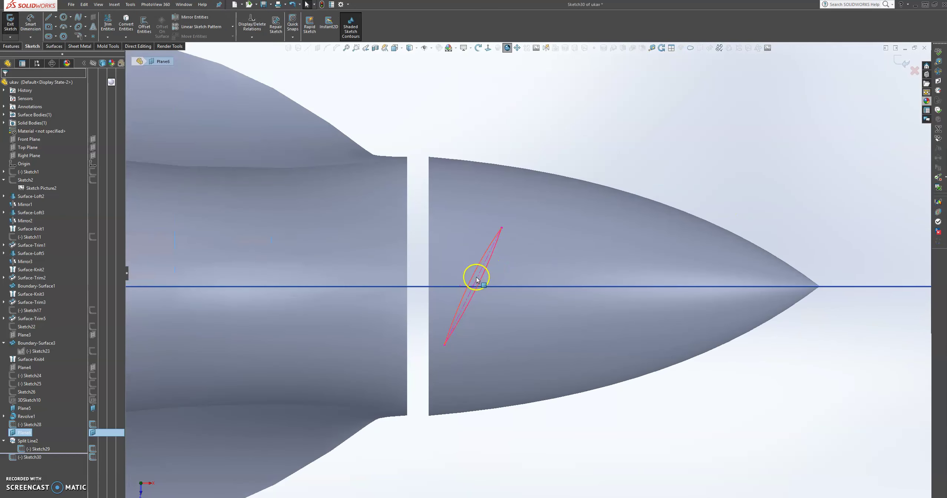
pyautogui.rightClick(480, 279)
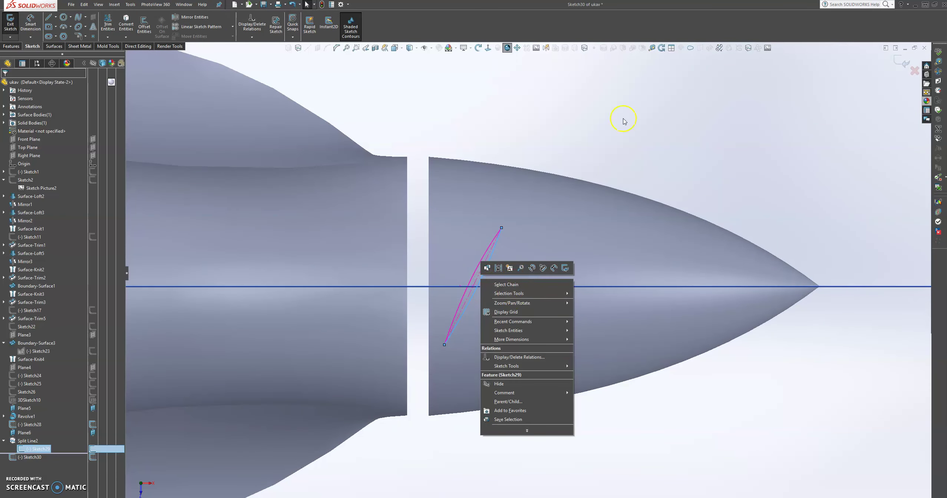
pyautogui.click(915, 56)
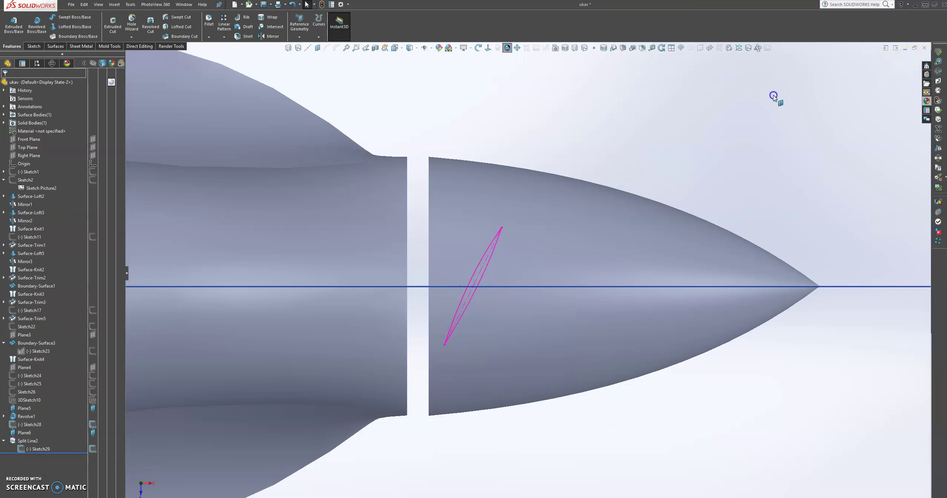
# Step: Hide Sketch29 of the Split Line2 feature
pyautogui.rightClick(489, 264)
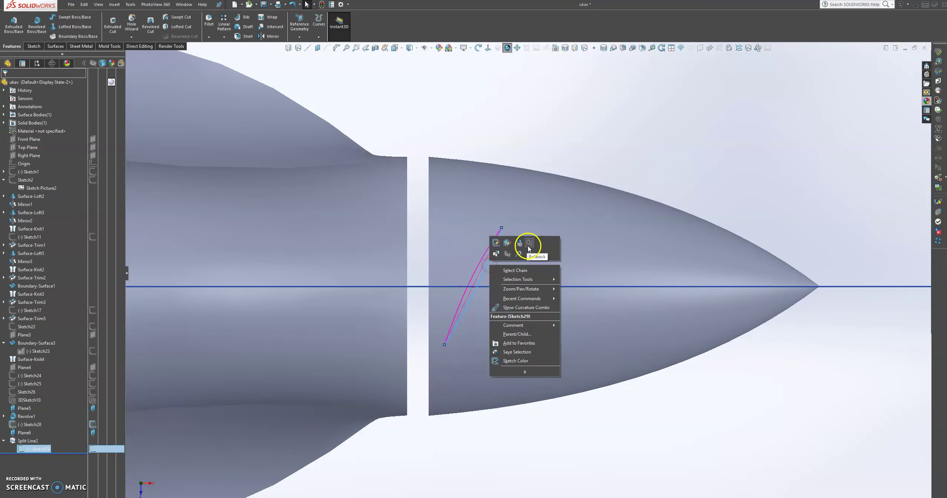
pyautogui.click(504, 259)
pyautogui.click(535, 220)
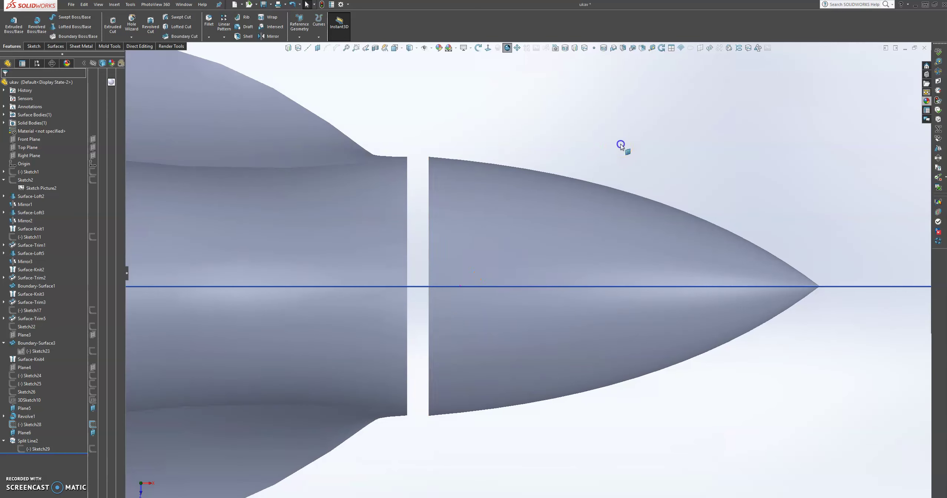
# Step: Start a new sketch on Plane6, centred on the slanted split profile over the nose cone
pyautogui.click(490, 233)
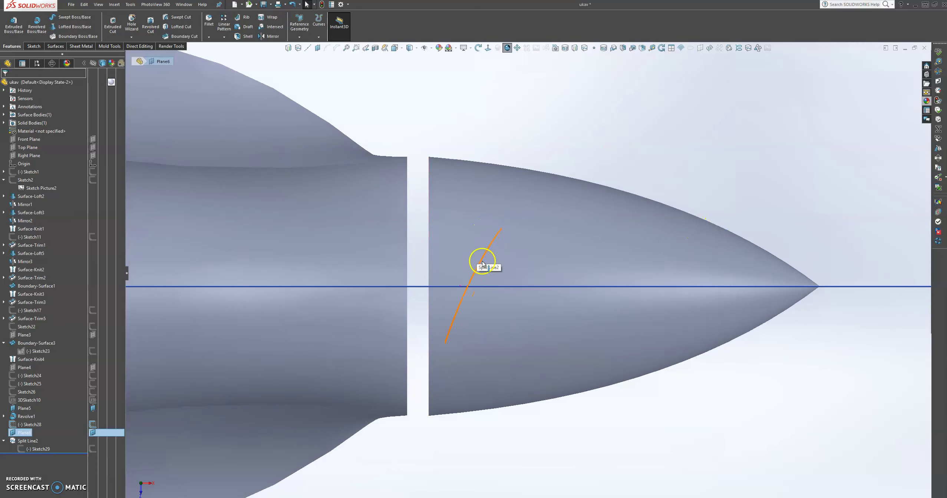
pyautogui.scroll(5, 704, 295)
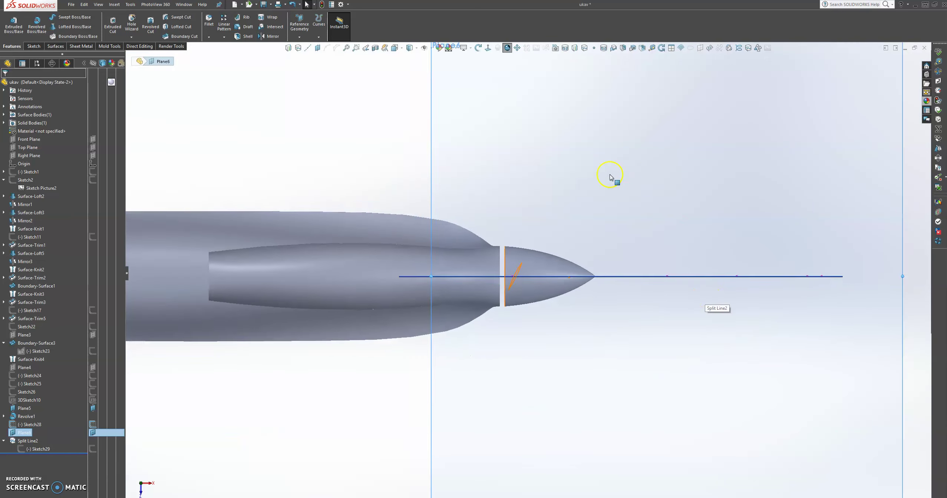
pyautogui.click(466, 162)
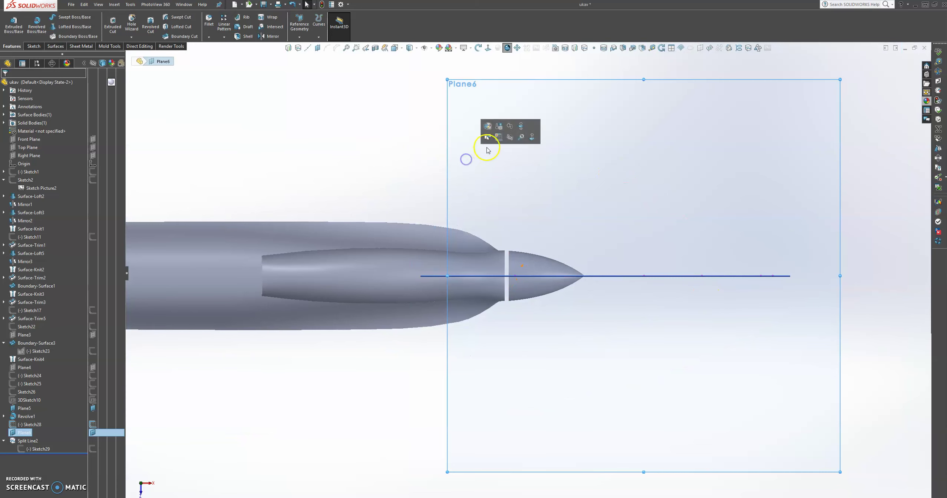
pyautogui.click(498, 136)
pyautogui.scroll(-8, 638, 313)
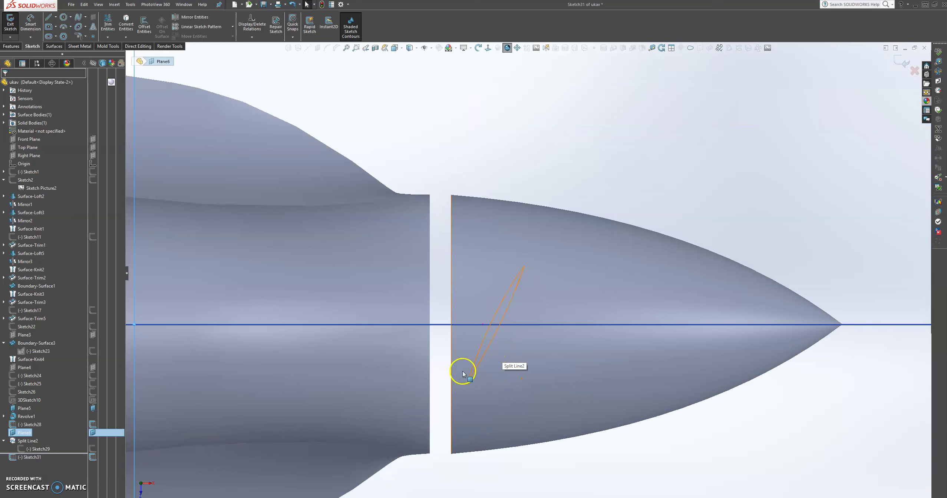
# Step: Sketch a vertical midpoint line about 11.05 long, centred on the horizontal axis near the middle of the slanted split profile
pyautogui.click(55, 17)
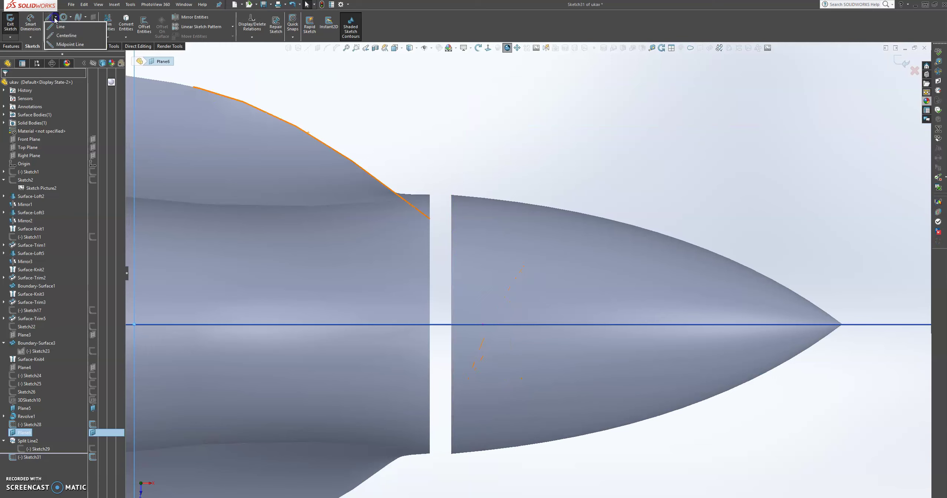
pyautogui.click(65, 44)
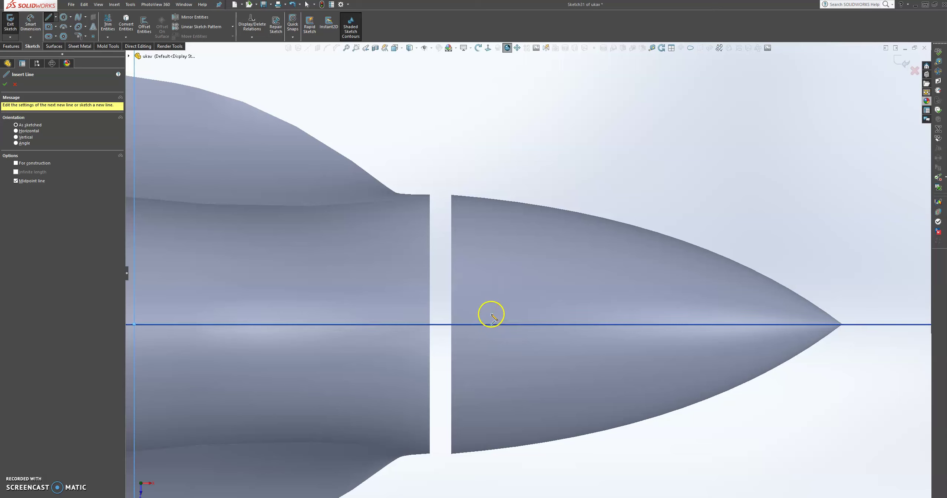
pyautogui.moveTo(496, 325); pyautogui.dragTo(523, 267)
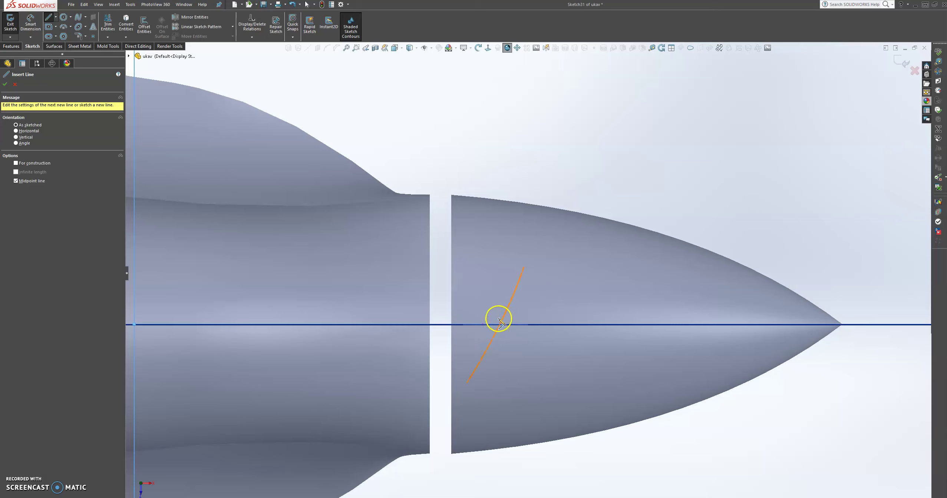
pyautogui.hotkey('ctrl', 'z')
pyautogui.moveTo(494, 325); pyautogui.dragTo(494, 241)
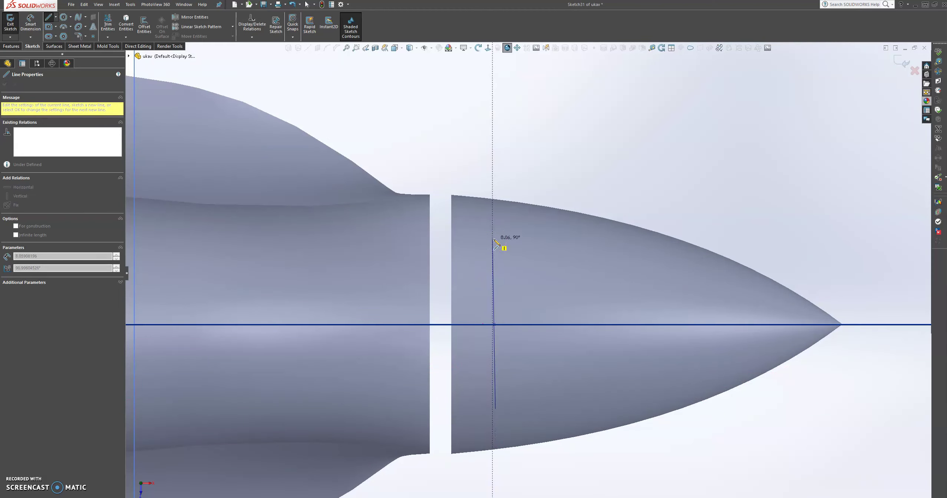
pyautogui.moveTo(493, 239); pyautogui.dragTo(494, 266)
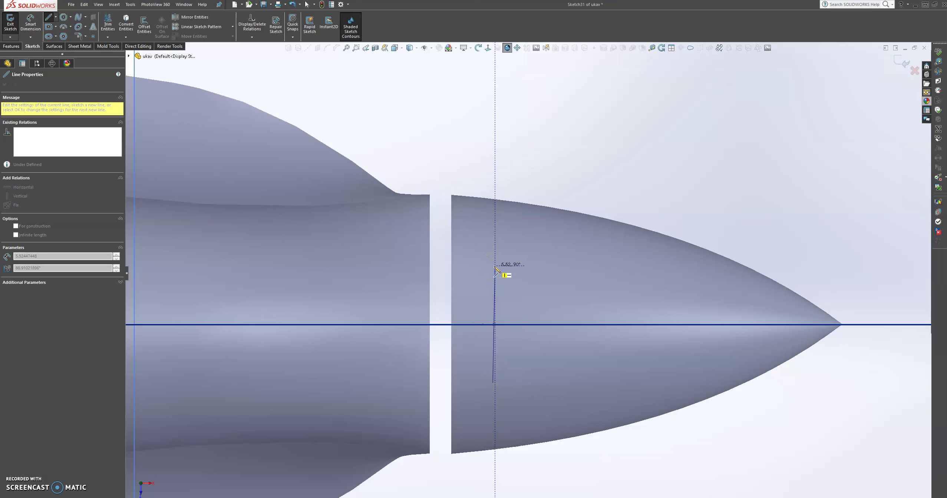
pyautogui.moveTo(495, 266); pyautogui.dragTo(518, 285)
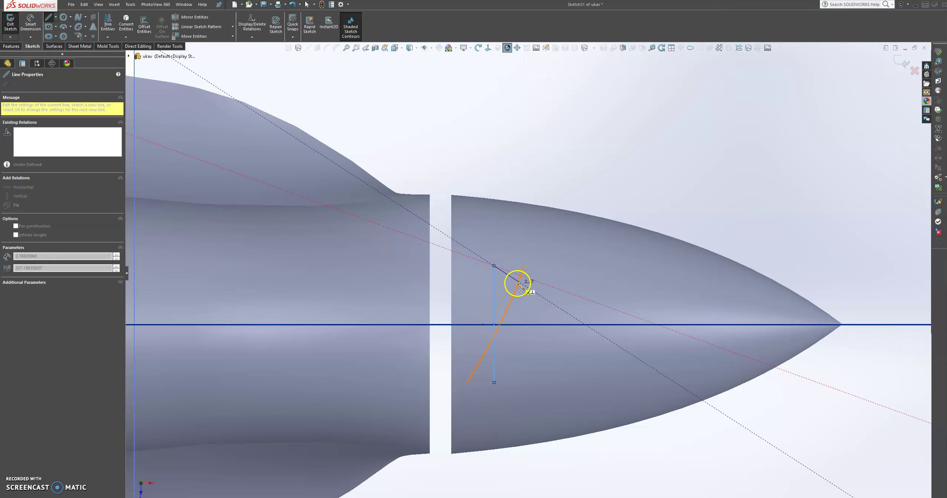
pyautogui.press('Escape')
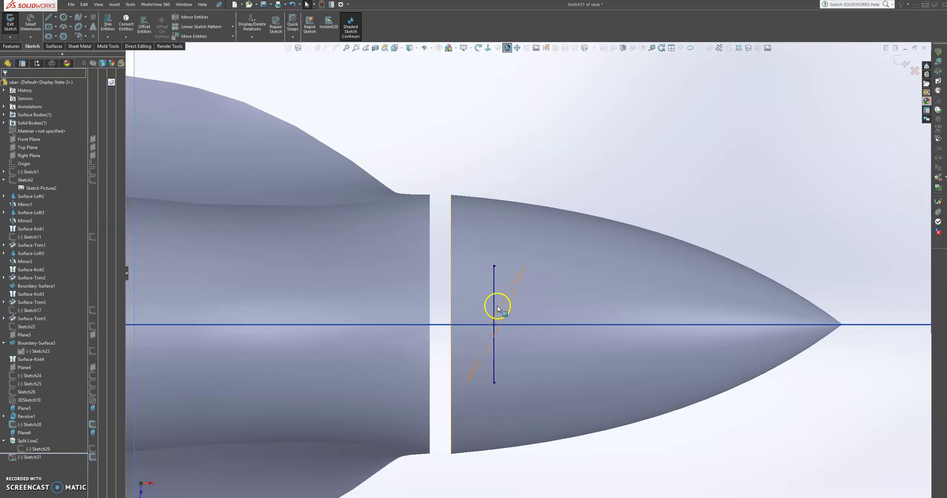
# Step: Convert the vertical line through the nose cone axis to construction geometry
pyautogui.click(493, 300)
pyautogui.rightClick(493, 300)
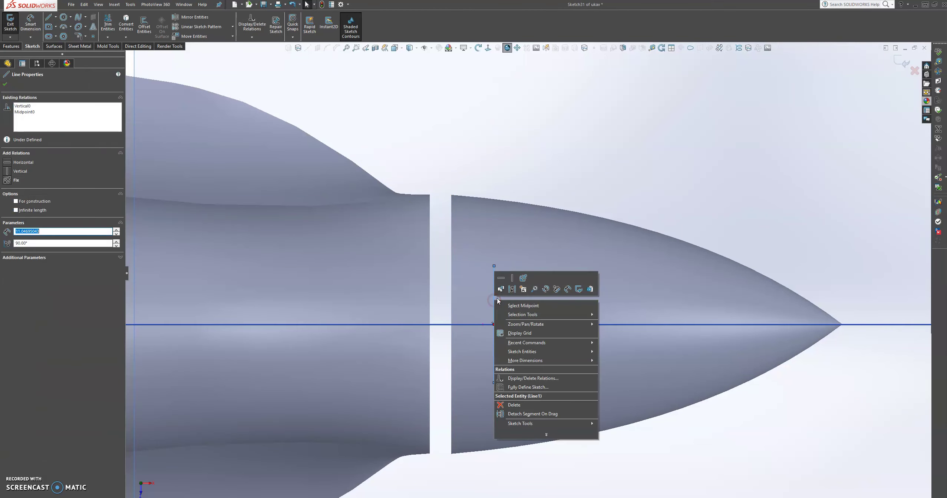
pyautogui.click(514, 291)
pyautogui.scroll(-3, 523, 349)
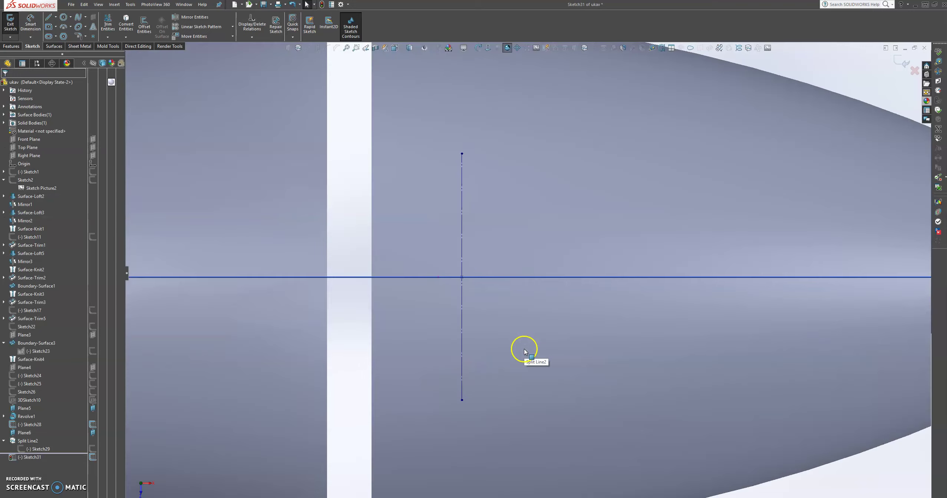
# Step: Draw a two-point spline between the construction line's endpoints and bow it slightly toward the fuselage
pyautogui.click(79, 17)
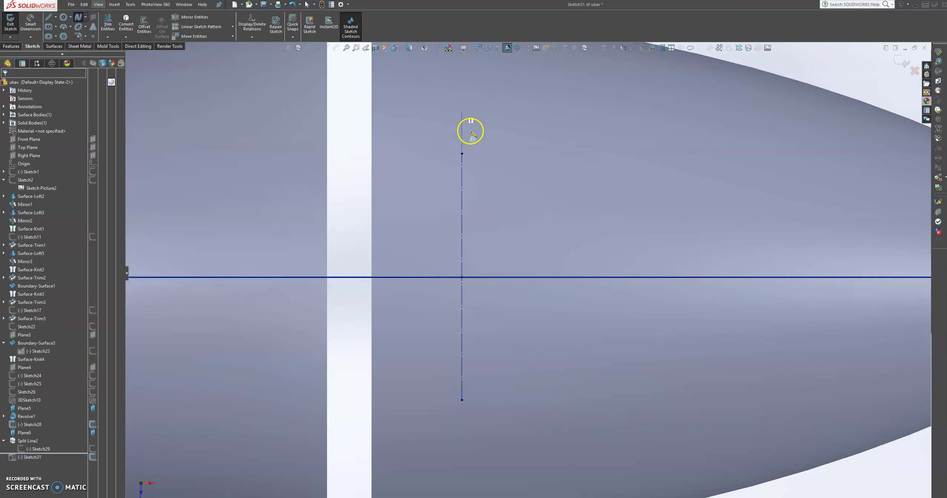
pyautogui.click(462, 153)
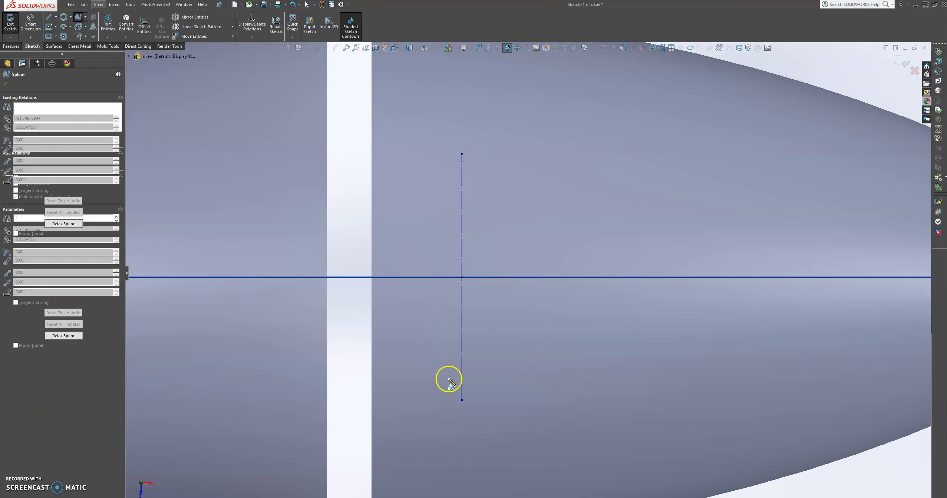
pyautogui.click(461, 399)
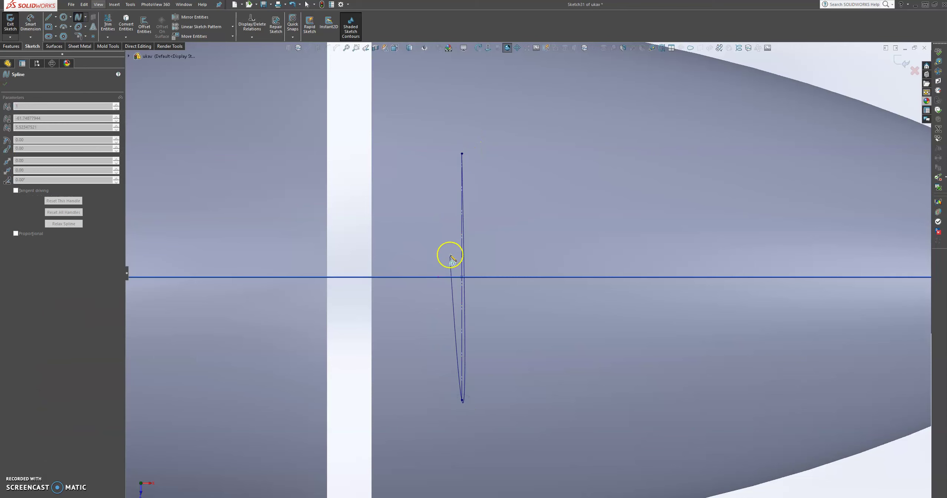
pyautogui.press('Escape')
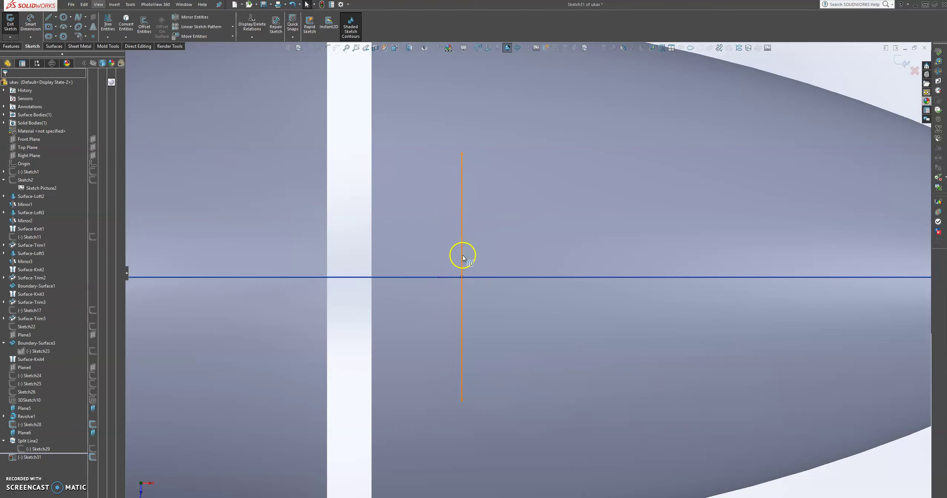
pyautogui.click(461, 255)
pyautogui.moveTo(462, 255); pyautogui.dragTo(451, 255)
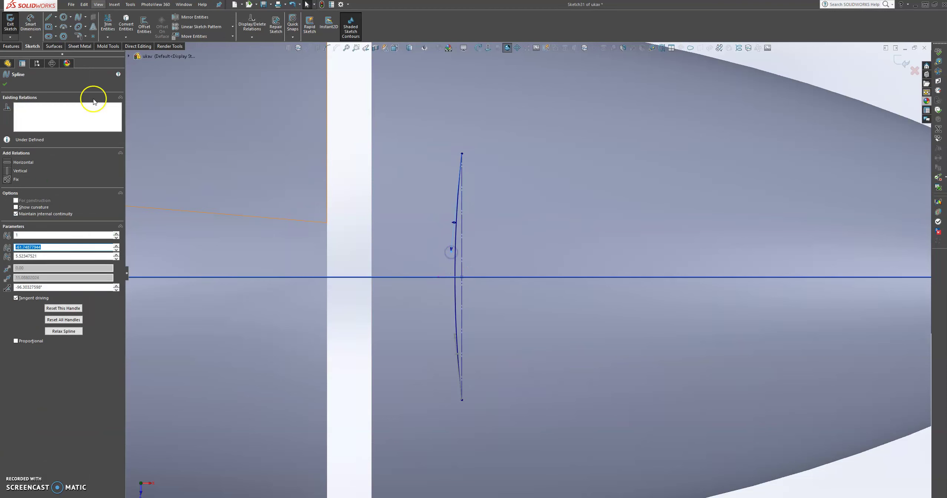
pyautogui.click(4, 84)
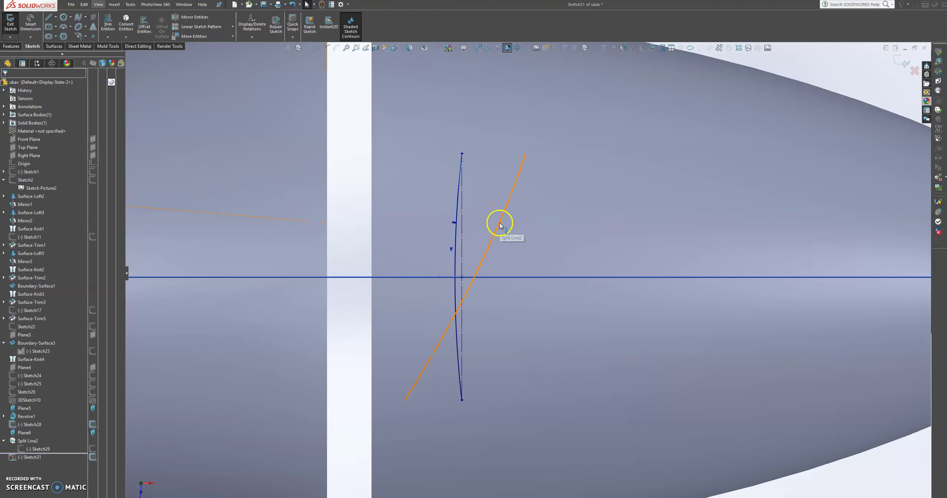
# Step: Draw a second two-point spline between the construction line's endpoints, bow it slightly toward the nose tip, and exit the sketch
pyautogui.click(78, 17)
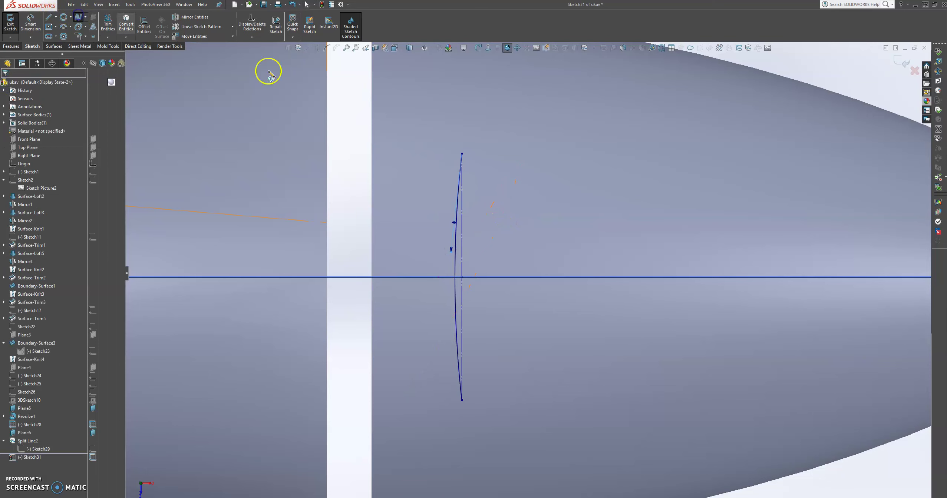
pyautogui.click(460, 154)
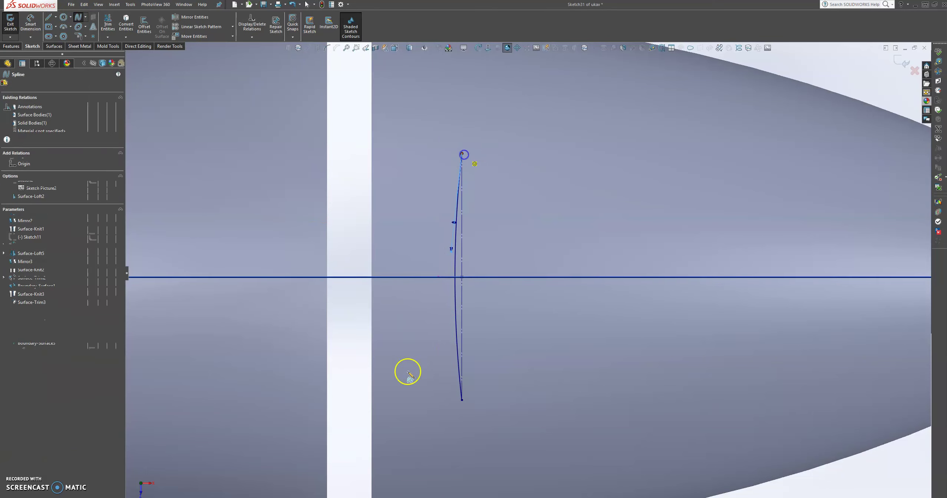
pyautogui.click(462, 400)
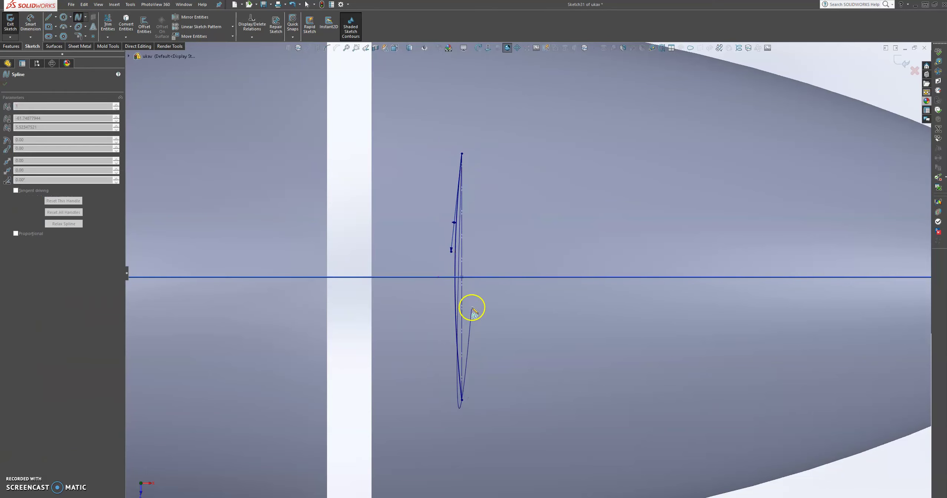
pyautogui.press('Escape')
pyautogui.click(468, 268)
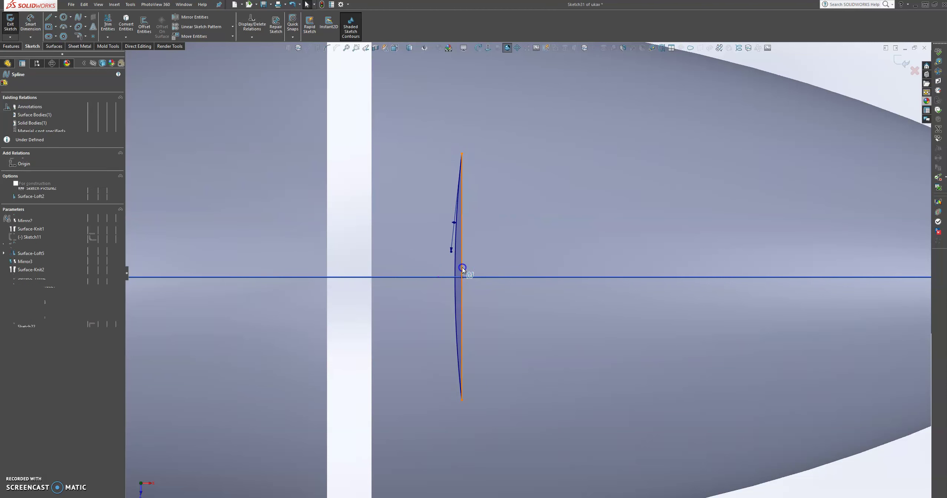
pyautogui.moveTo(463, 254); pyautogui.dragTo(474, 253)
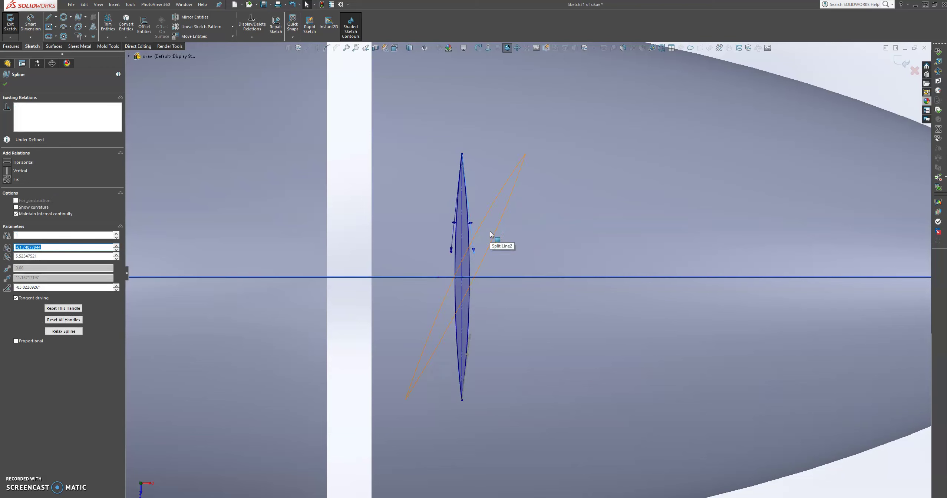
pyautogui.click(7, 63)
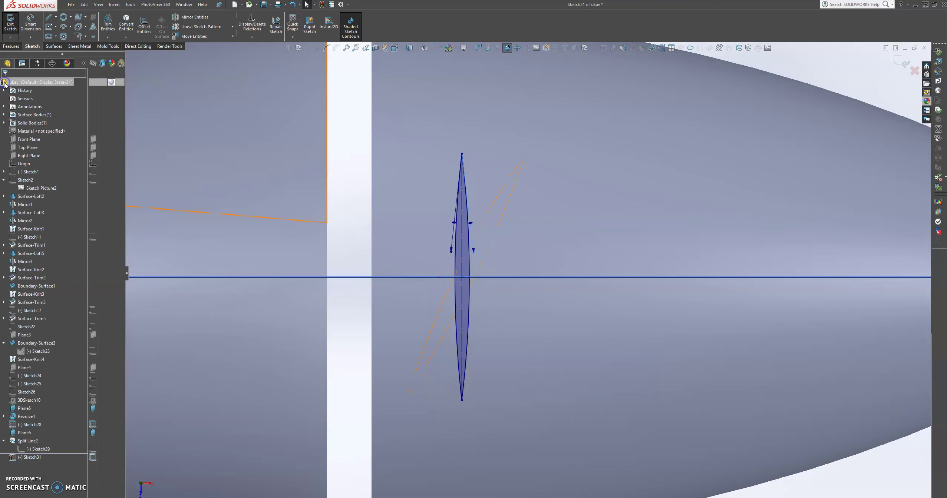
pyautogui.scroll(5, 544, 251)
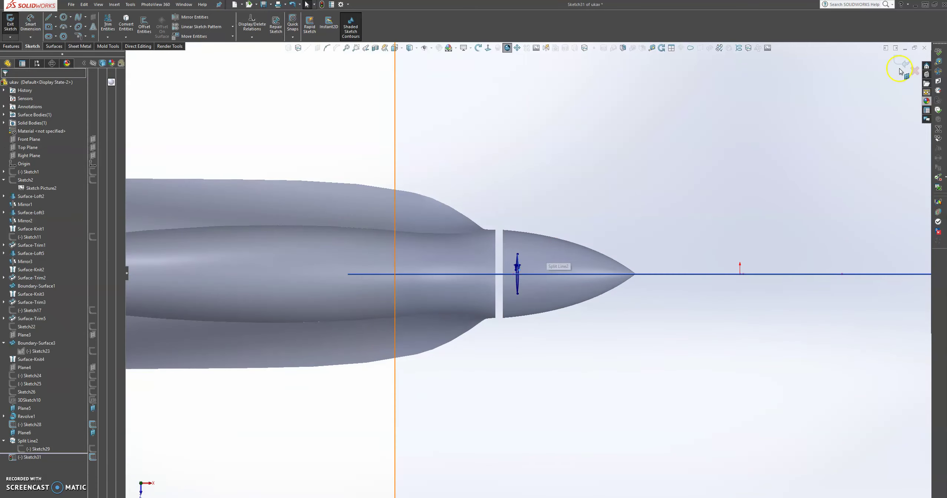
pyautogui.click(901, 71)
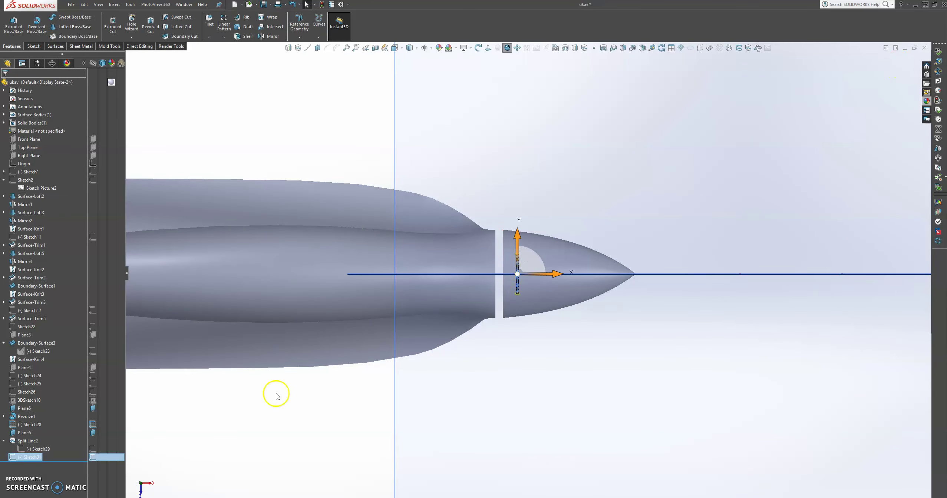
# Step: Hide Plane6 in the model view
pyautogui.moveTo(402, 368)
pyautogui.mouseDown(button='middle')
pyautogui.moveTo(489, 346)
pyautogui.moveTo(537, 259)
pyautogui.mouseUp(button='middle')
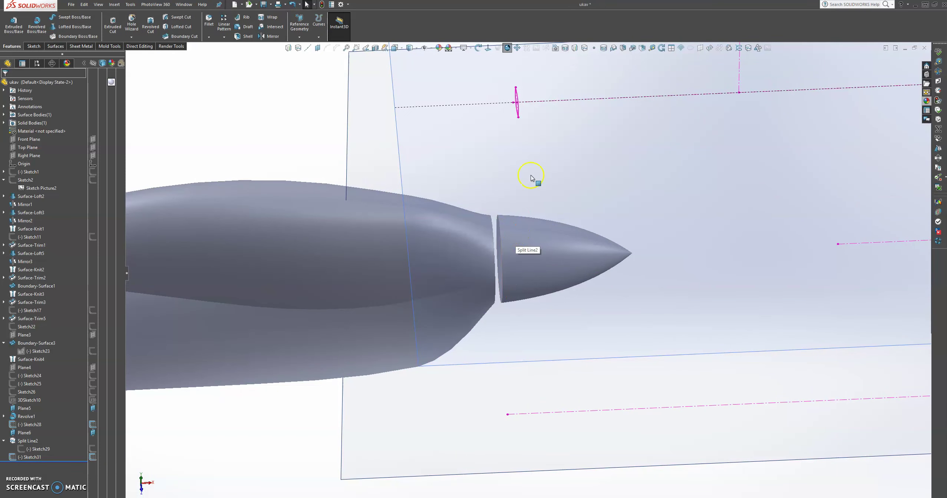
pyautogui.press('z')
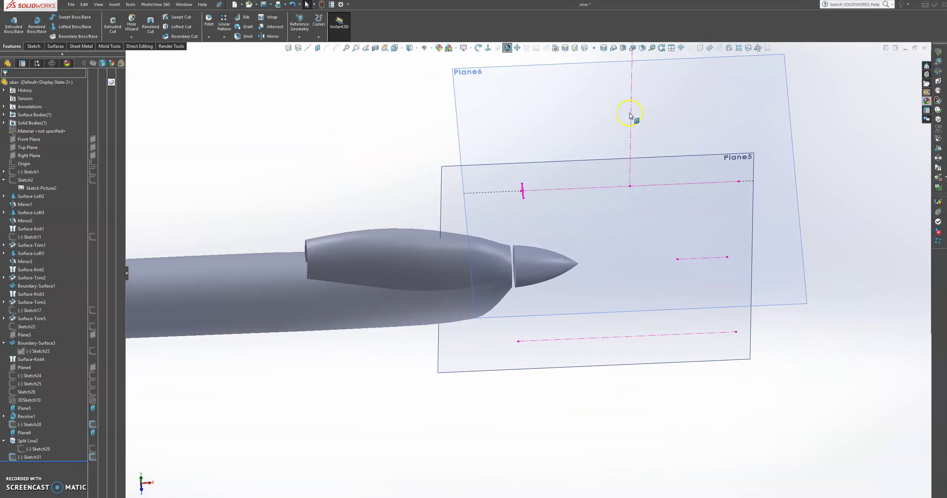
pyautogui.scroll(-2, 630, 113)
pyautogui.moveTo(628, 116); pyautogui.dragTo(560, 190, button='middle')
pyautogui.moveTo(475, 243)
pyautogui.mouseDown(button='middle')
pyautogui.moveTo(454, 233)
pyautogui.moveTo(420, 238)
pyautogui.moveTo(509, 213)
pyautogui.moveTo(489, 257)
pyautogui.moveTo(486, 239)
pyautogui.mouseUp(button='middle')
pyautogui.click(339, 104)
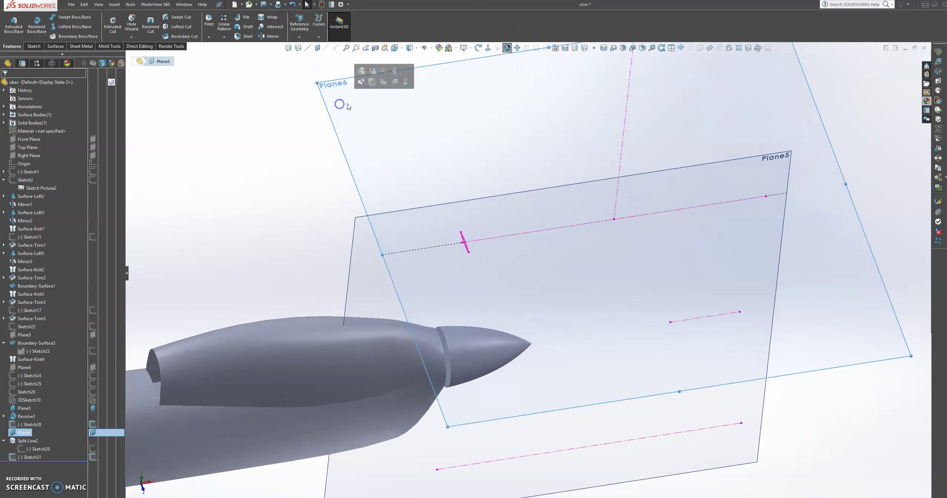
pyautogui.click(383, 82)
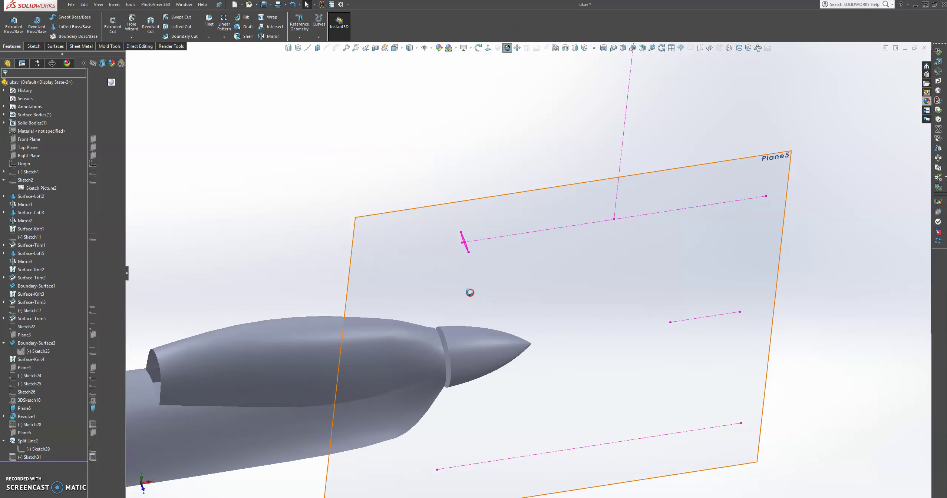
# Step: Hide Plane5 and the sketch containing the long centrelines, keeping the blade profile sketch shown
pyautogui.moveTo(470, 293); pyautogui.dragTo(491, 300, button='middle')
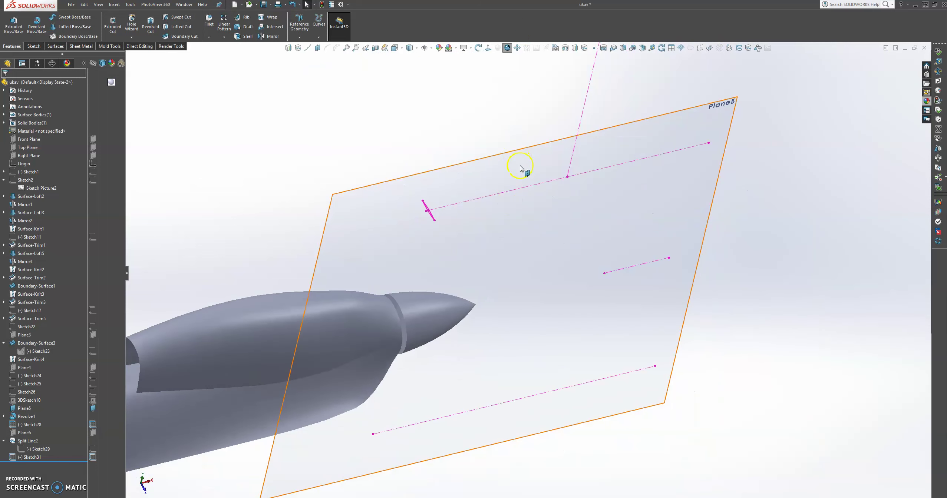
pyautogui.click(520, 169)
pyautogui.click(562, 143)
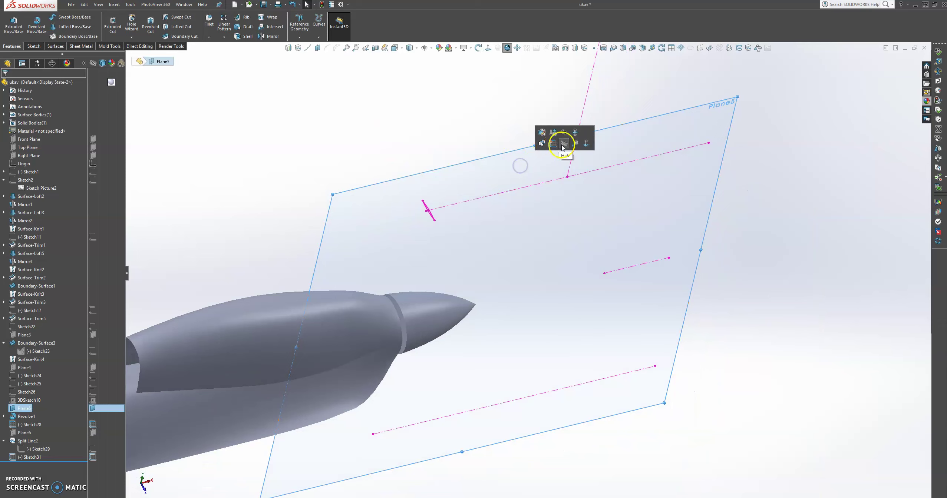
pyautogui.click(612, 168)
pyautogui.click(645, 144)
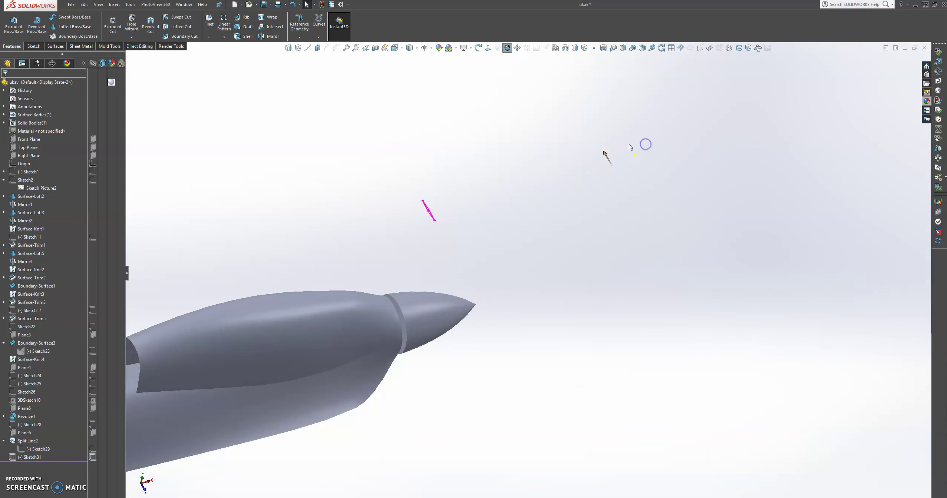
# Step: Start a 3D sketch and draw a two-point spline from the blade profile's lower endpoint to the matching split-line endpoint on the nose cone
pyautogui.scroll(-5, 404, 302)
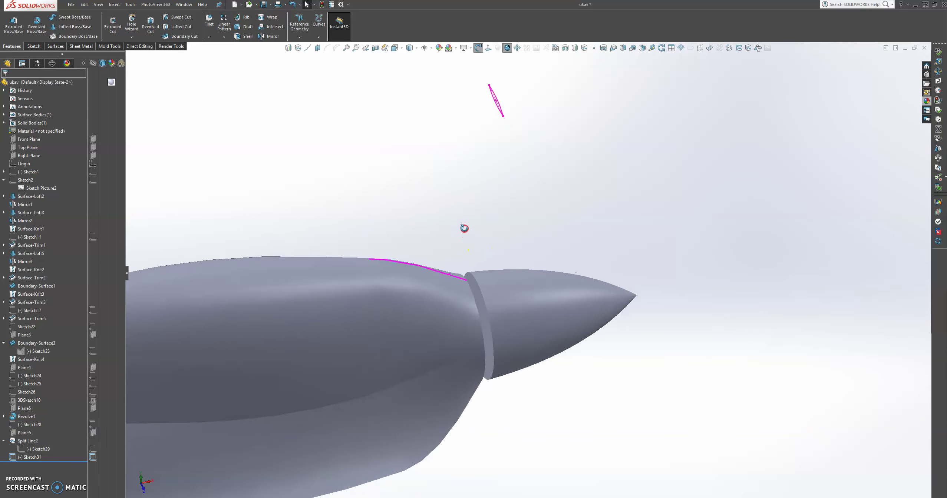
pyautogui.scroll(-2, 543, 156)
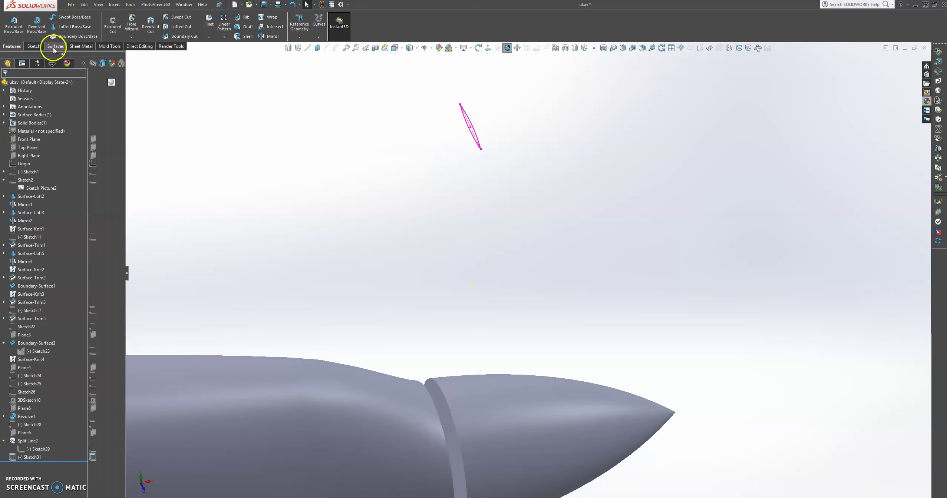
pyautogui.click(33, 46)
pyautogui.click(10, 36)
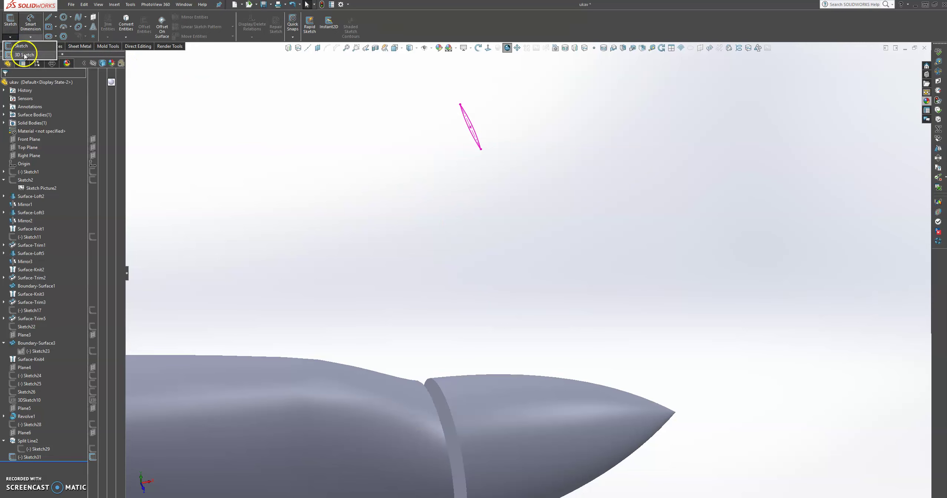
pyautogui.click(24, 56)
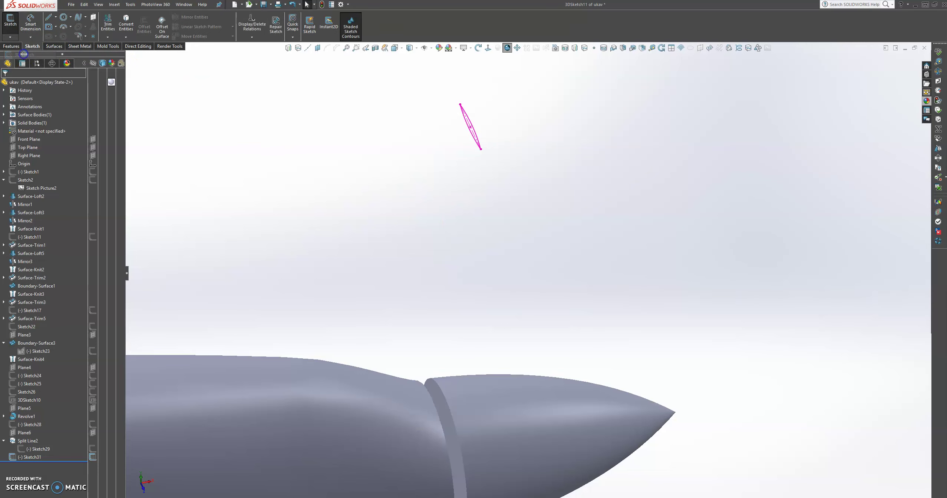
pyautogui.click(78, 17)
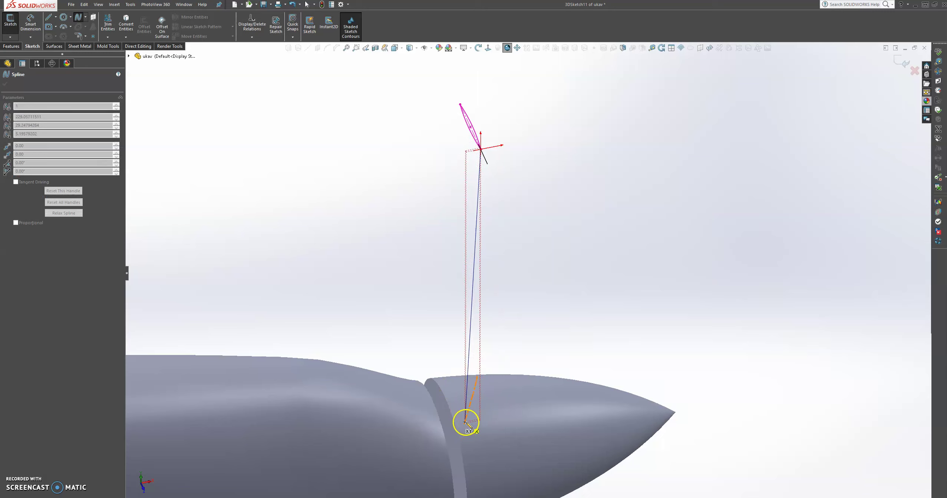
pyautogui.scroll(-3, 467, 426)
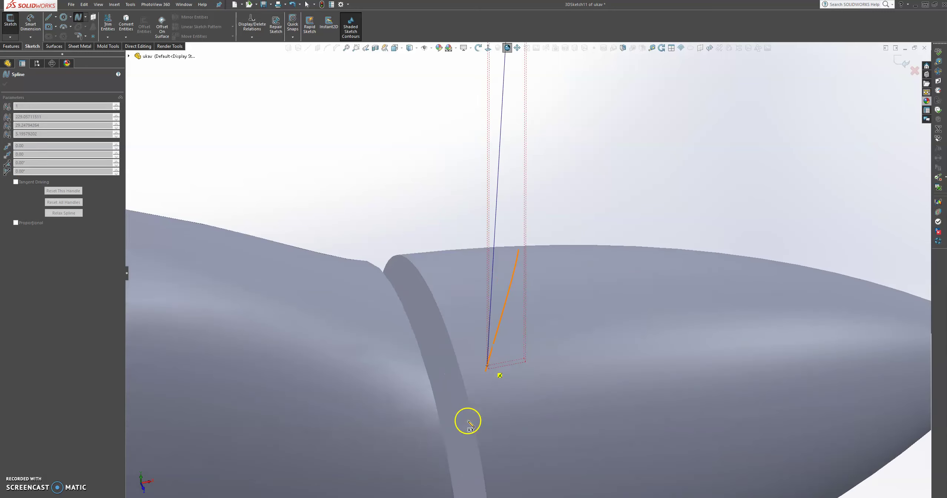
pyautogui.doubleClick(485, 372)
pyautogui.press('Escape')
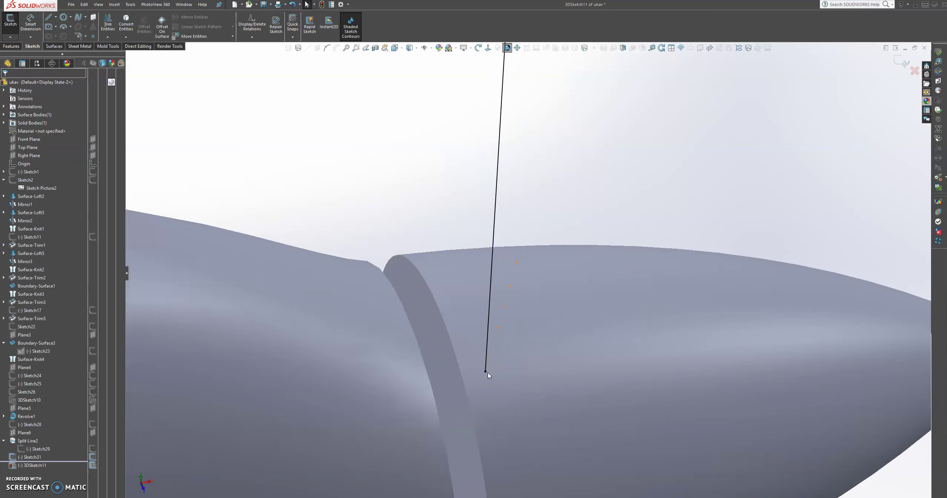
pyautogui.scroll(-2, 488, 373)
pyautogui.click(489, 360)
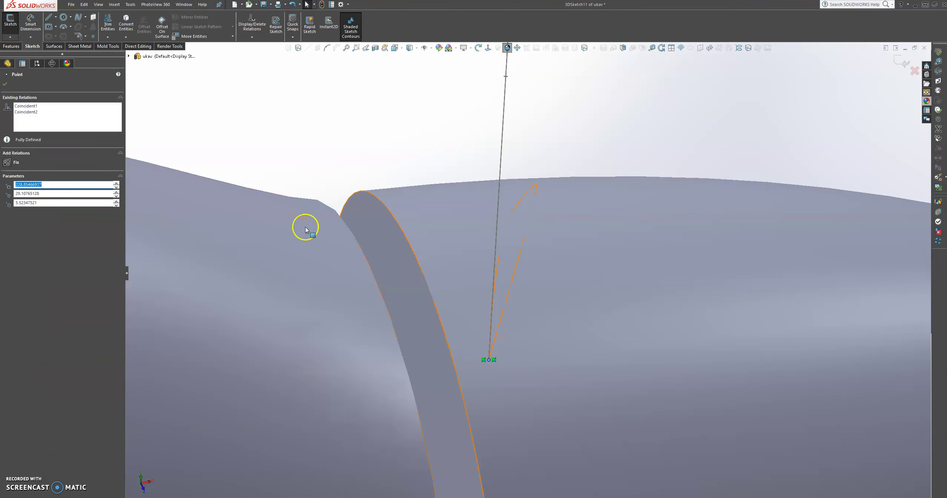
pyautogui.click(5, 84)
# Step: Looking head-on at the nose, bow the 3D spline slightly outward from the blade by adjusting the tangent handle at its nose-cone end
pyautogui.scroll(10, 574, 228)
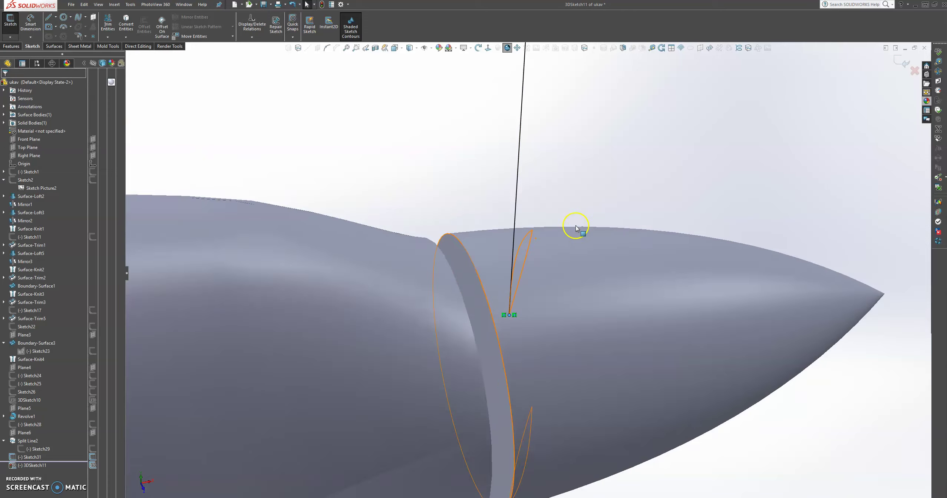
pyautogui.press('space')
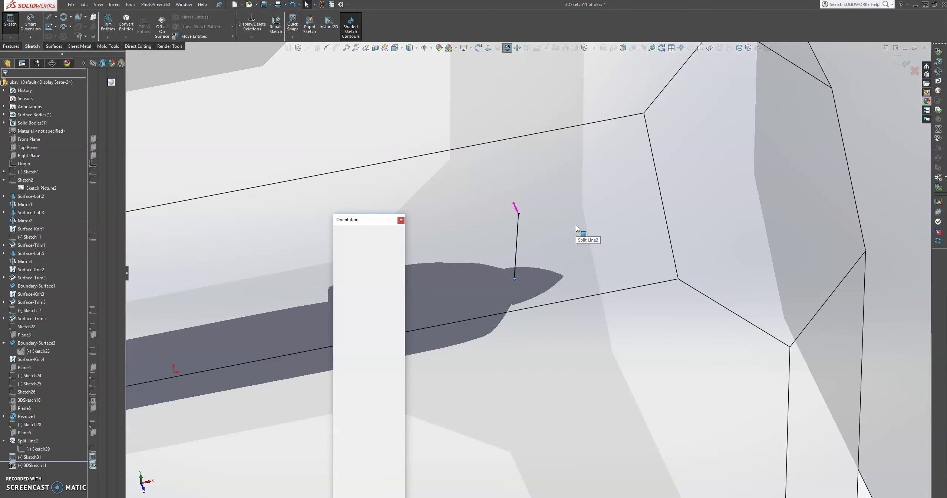
pyautogui.click(647, 223)
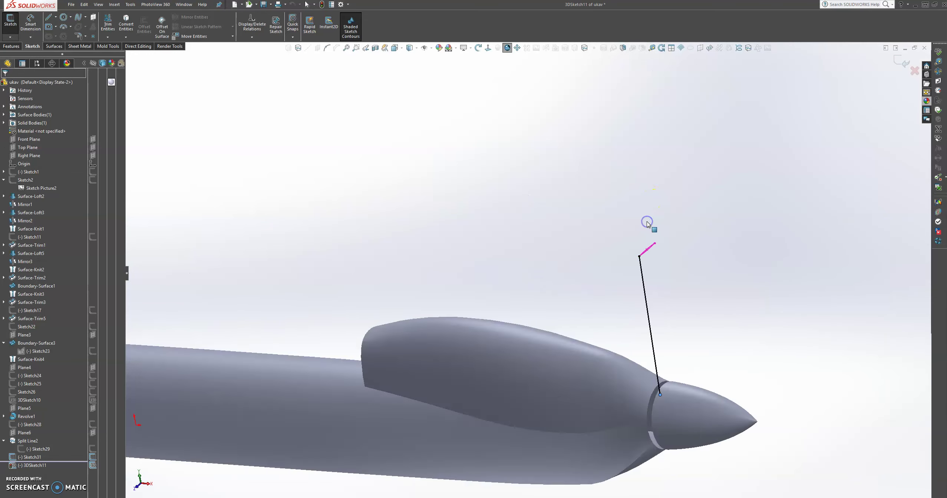
pyautogui.scroll(-2, 544, 219)
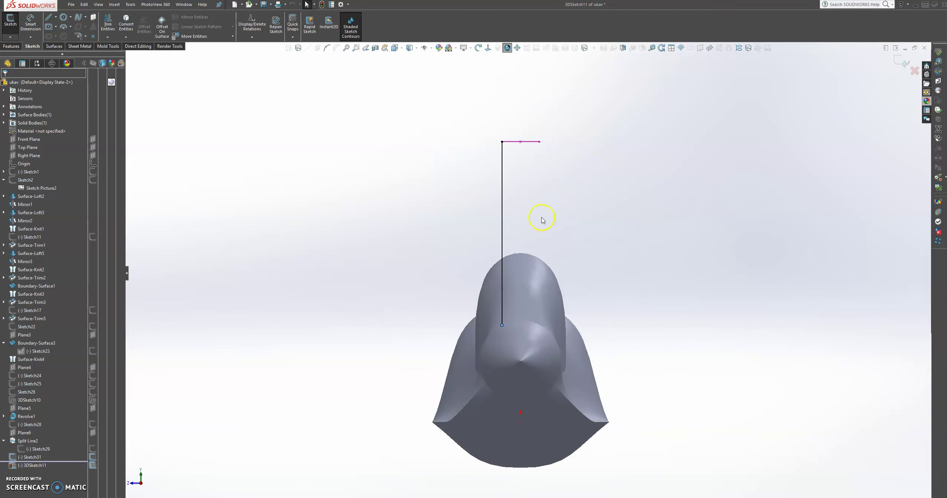
pyautogui.click(501, 229)
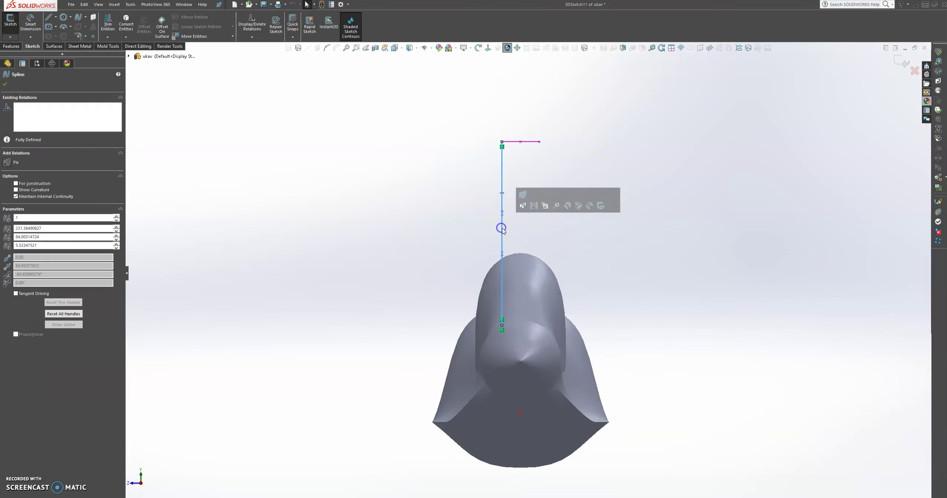
pyautogui.scroll(-1, 500, 228)
pyautogui.moveTo(499, 256); pyautogui.dragTo(492, 257)
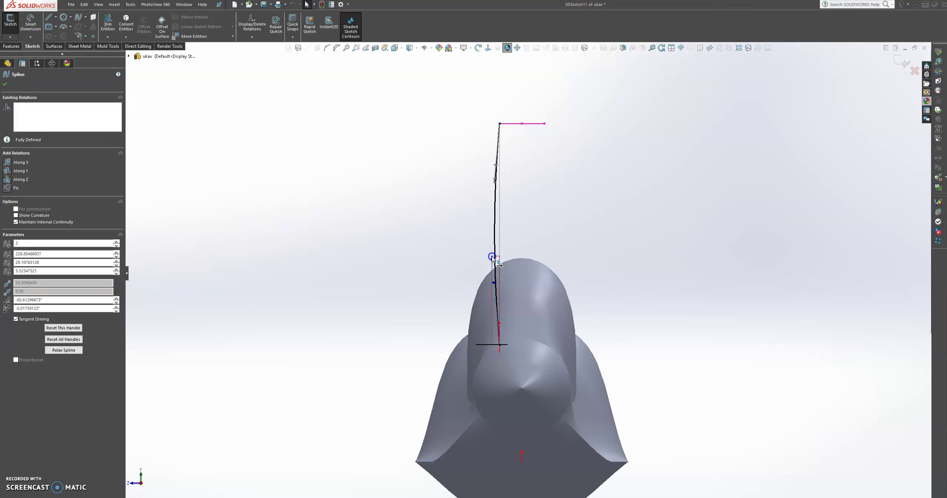
pyautogui.moveTo(492, 257); pyautogui.dragTo(492, 257)
pyautogui.moveTo(492, 258); pyautogui.dragTo(491, 258)
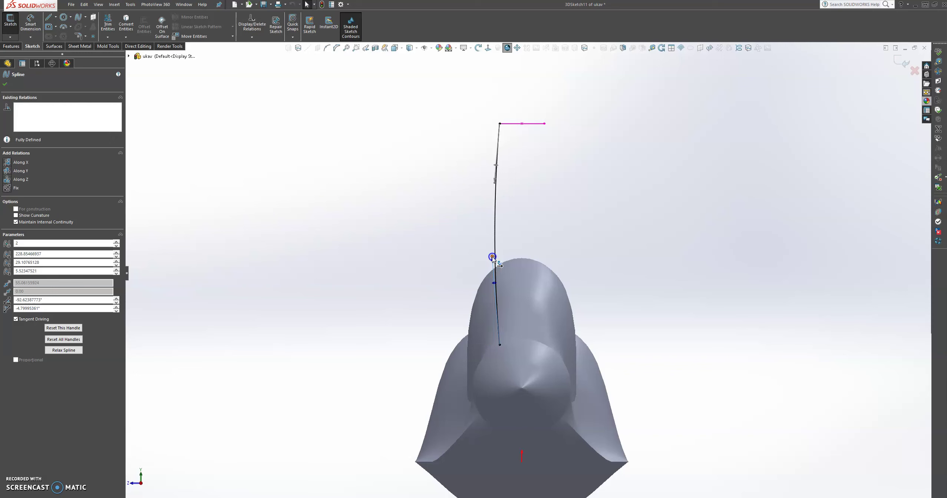
pyautogui.click(6, 86)
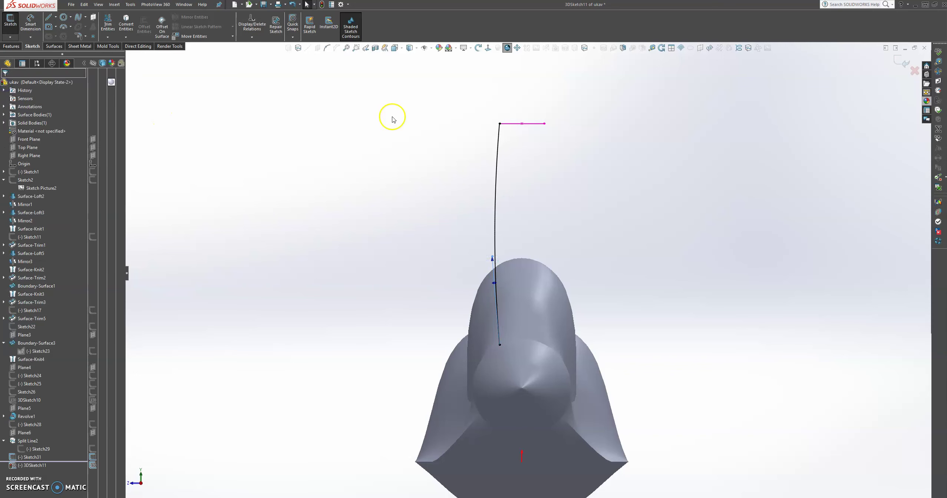
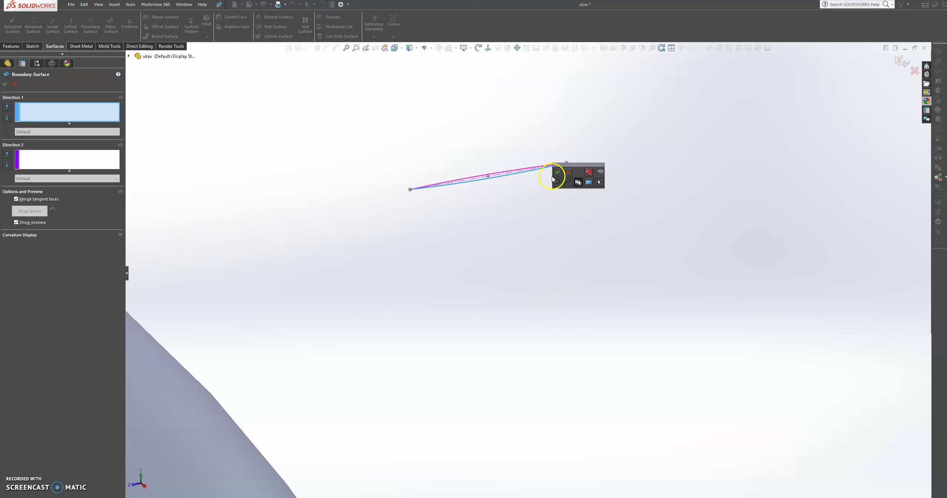
# Step: Accept the outer blade profile curve as the first Direction 1 curve of the boundary surface
pyautogui.click(557, 172)
pyautogui.moveTo(555, 178); pyautogui.dragTo(520, 296, button='middle')
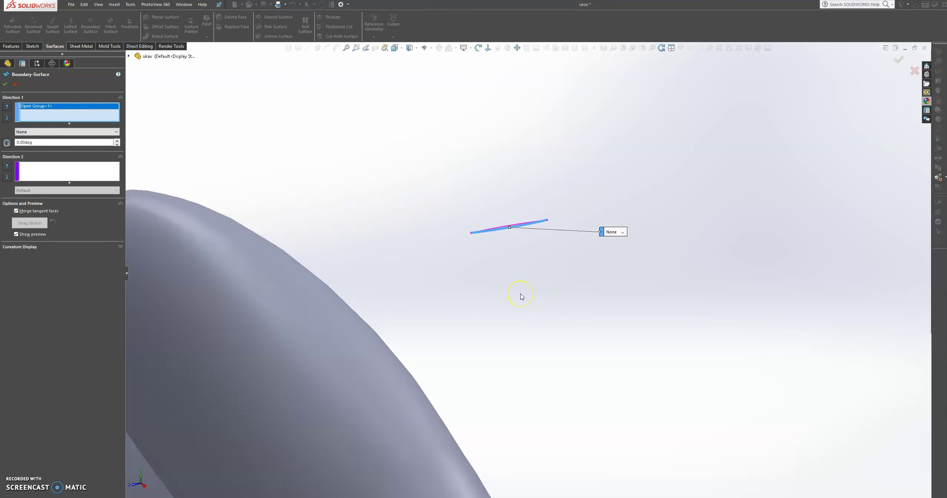
pyautogui.scroll(3, 521, 296)
pyautogui.scroll(-10, 533, 370)
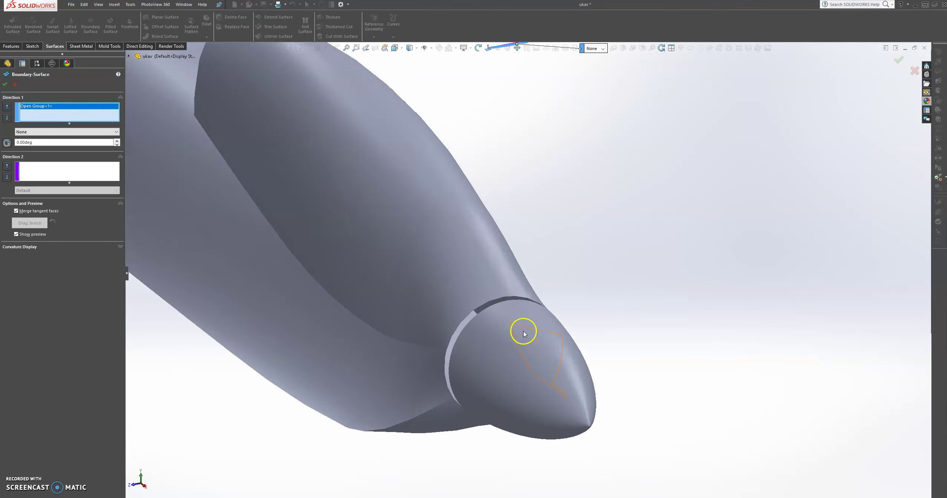
# Step: Try to add the blade-root split-line edge on the nose cone as the second Direction 1 curve using SelectionManager
pyautogui.rightClick(627, 281)
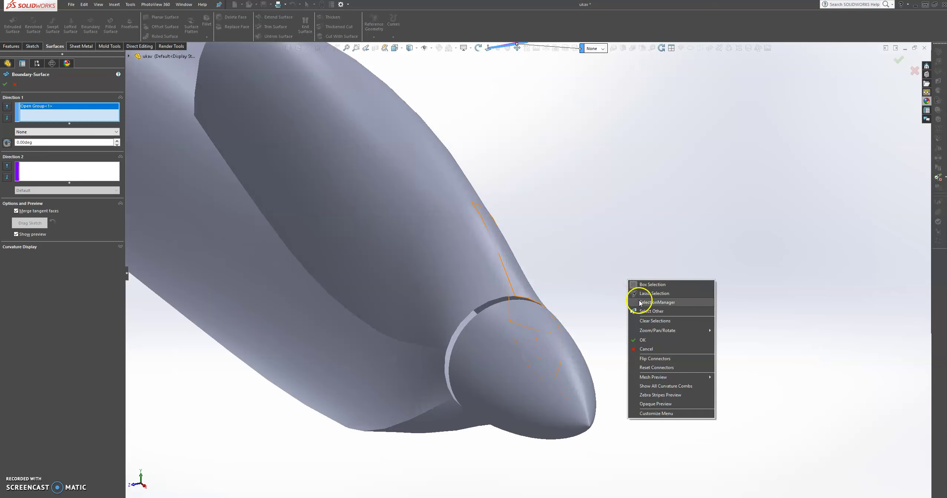
pyautogui.click(638, 301)
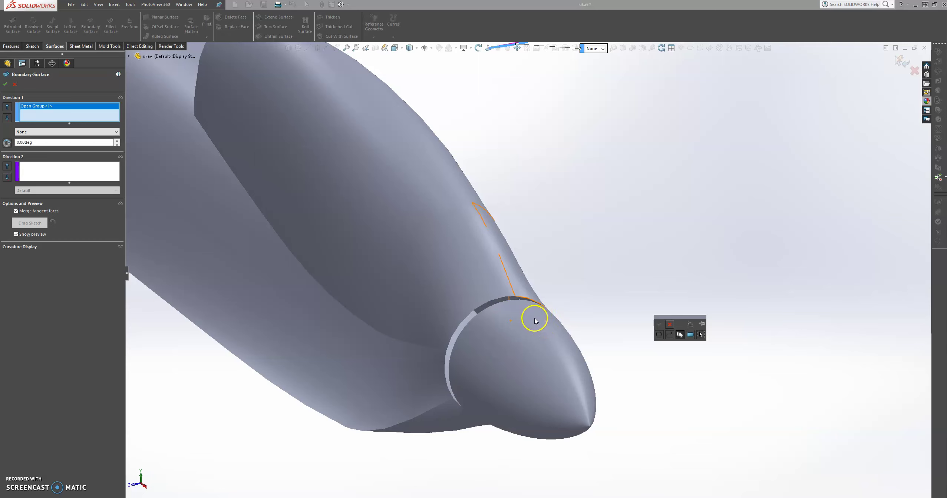
pyautogui.scroll(-4, 535, 321)
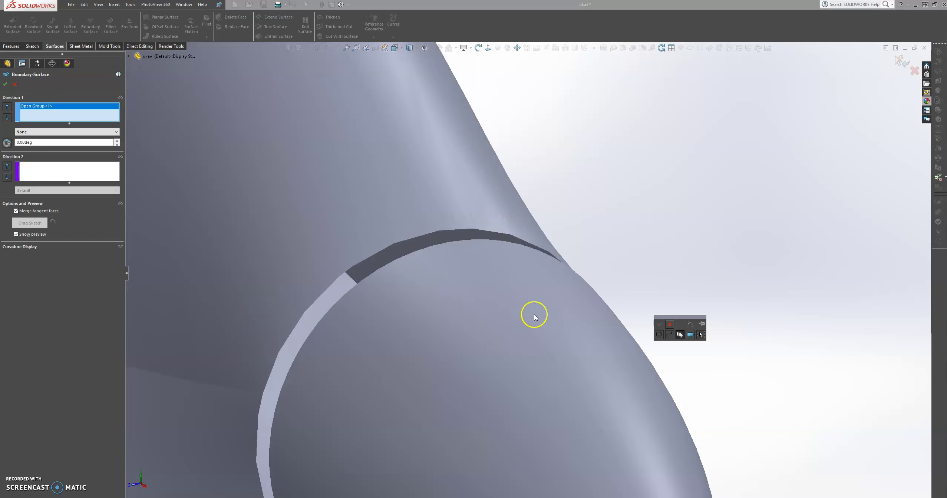
pyautogui.click(501, 272)
pyautogui.moveTo(502, 287); pyautogui.dragTo(503, 349, button='middle')
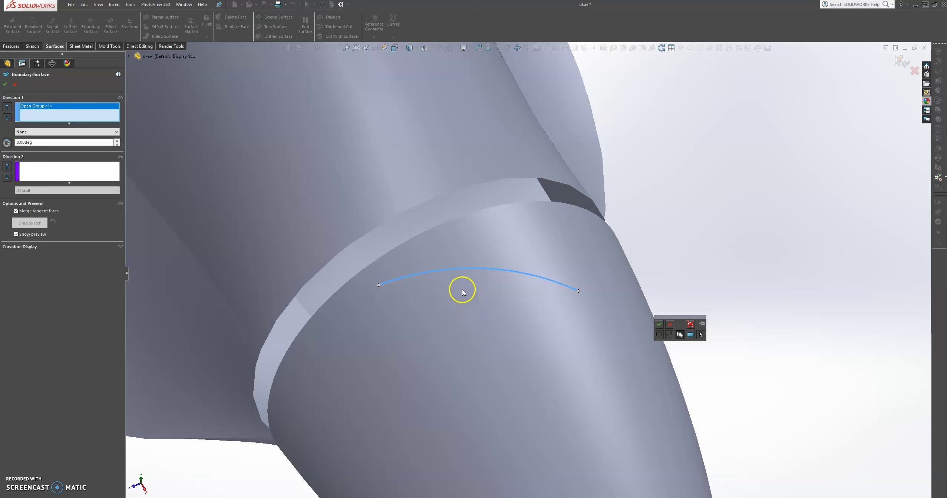
pyautogui.click(662, 325)
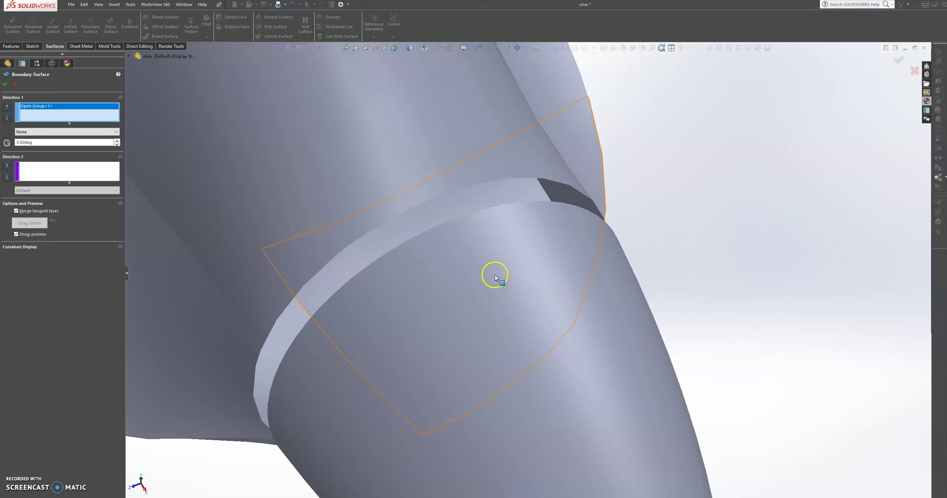
# Step: Add the nose cone's blade-root split-line edge as the second Direction 1 curve with SelectionManager and create the boundary surface
pyautogui.moveTo(512, 293); pyautogui.dragTo(593, 346, button='middle')
pyautogui.click(626, 182)
pyautogui.click(515, 285)
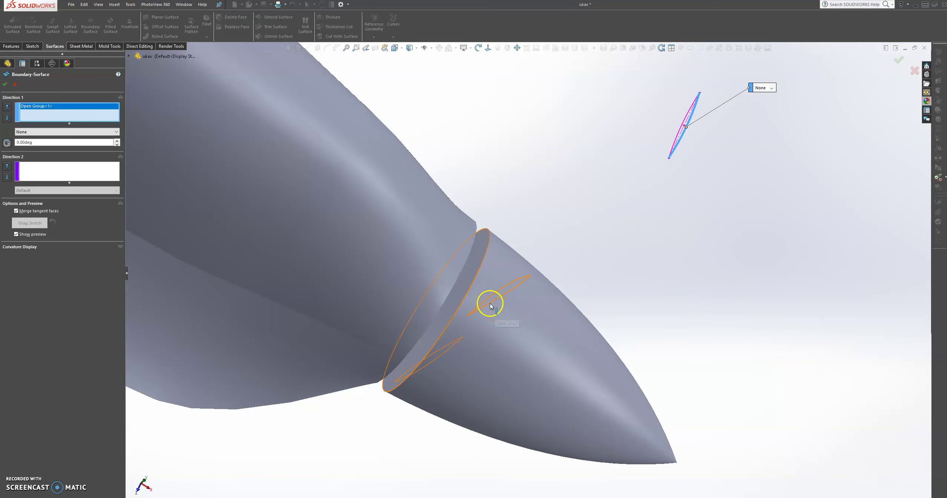
pyautogui.rightClick(579, 185)
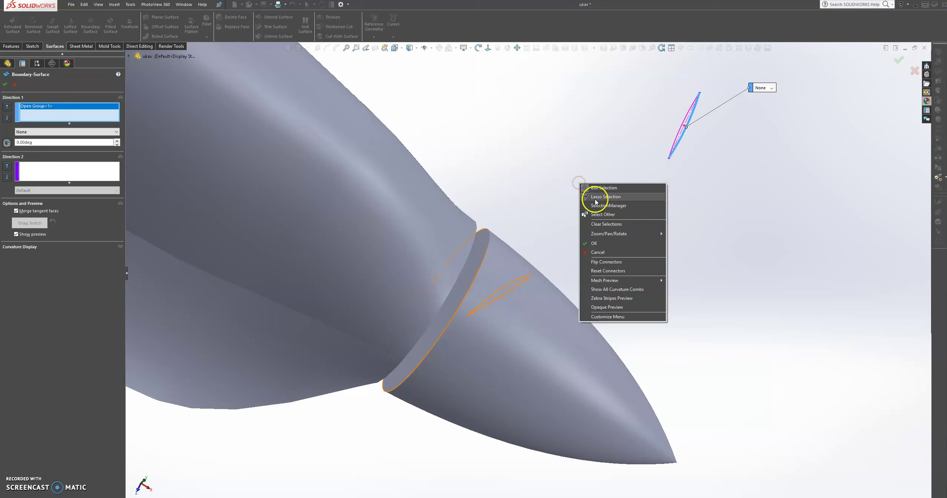
pyautogui.click(597, 205)
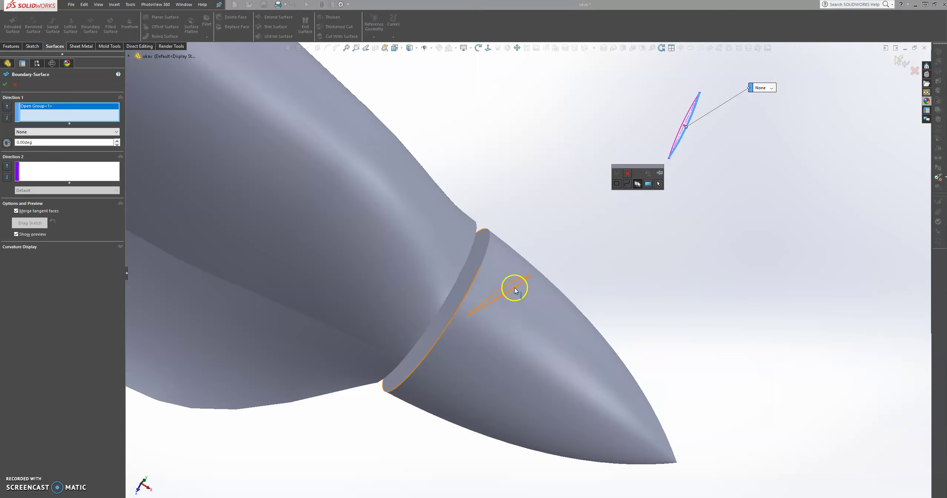
pyautogui.click(616, 173)
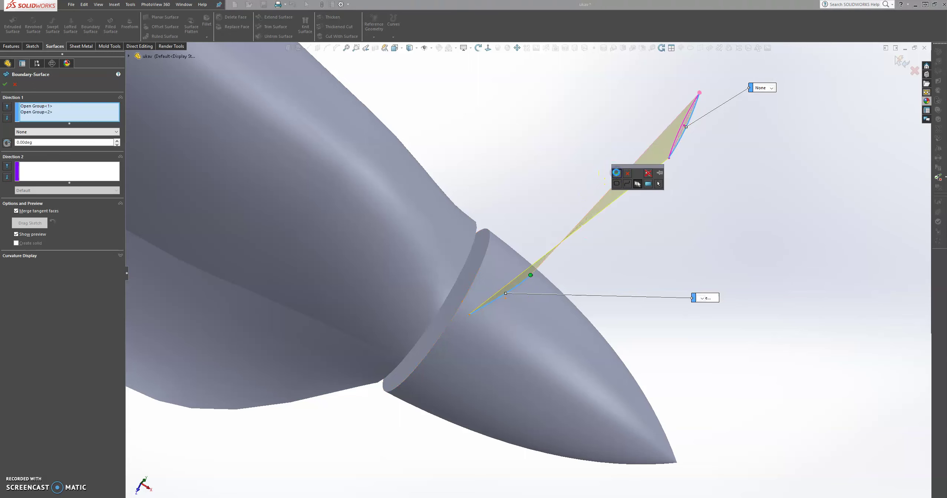
pyautogui.moveTo(617, 243)
pyautogui.mouseDown(button='middle')
pyautogui.moveTo(594, 228)
pyautogui.moveTo(597, 298)
pyautogui.moveTo(600, 256)
pyautogui.moveTo(623, 236)
pyautogui.mouseUp(button='middle')
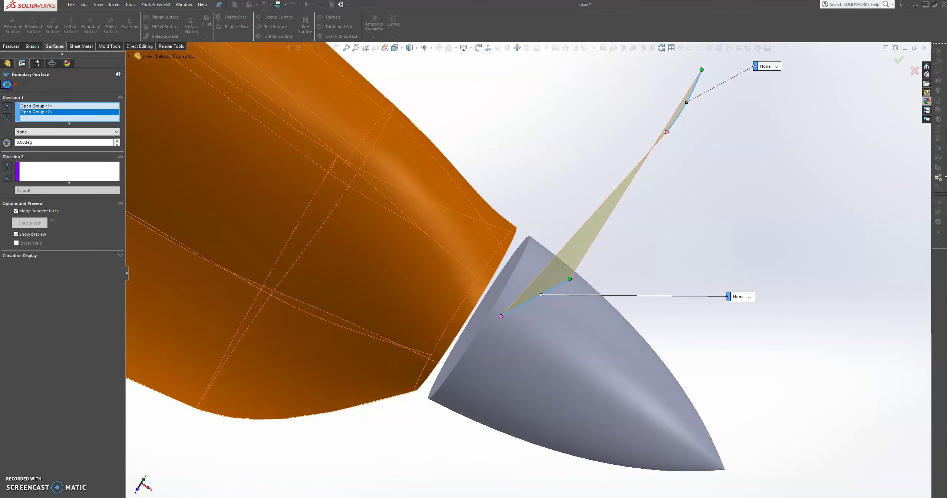
pyautogui.click(7, 84)
# Step: Start a new sketch on the Right Plane, facing the nose and the blade surface head-on
pyautogui.moveTo(676, 199); pyautogui.dragTo(659, 193, button='middle')
pyautogui.scroll(3, 659, 196)
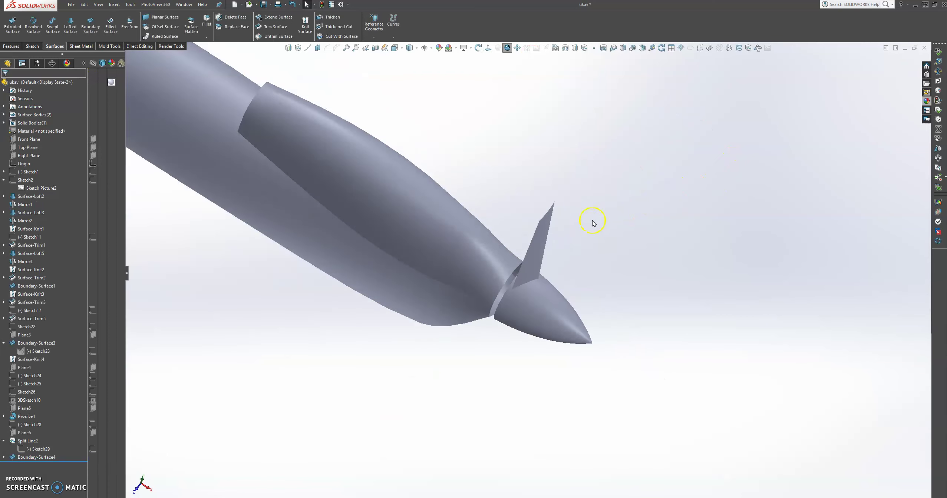
pyautogui.moveTo(580, 210); pyautogui.dragTo(588, 127, button='middle')
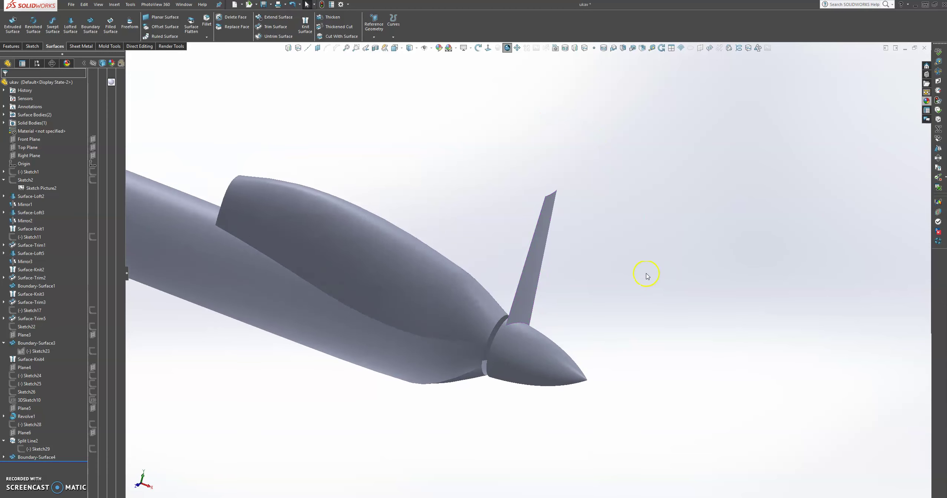
pyautogui.scroll(2, 646, 276)
pyautogui.moveTo(588, 275); pyautogui.dragTo(560, 261, button='middle')
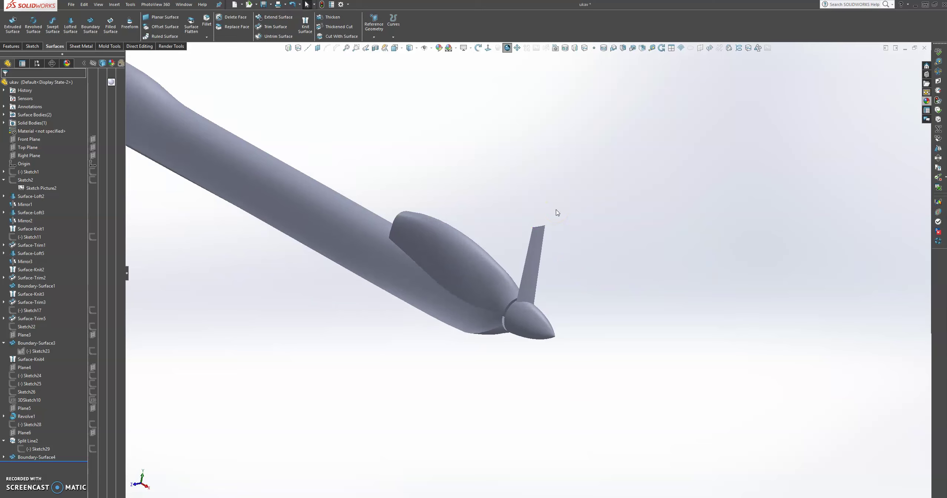
pyautogui.scroll(3, 578, 275)
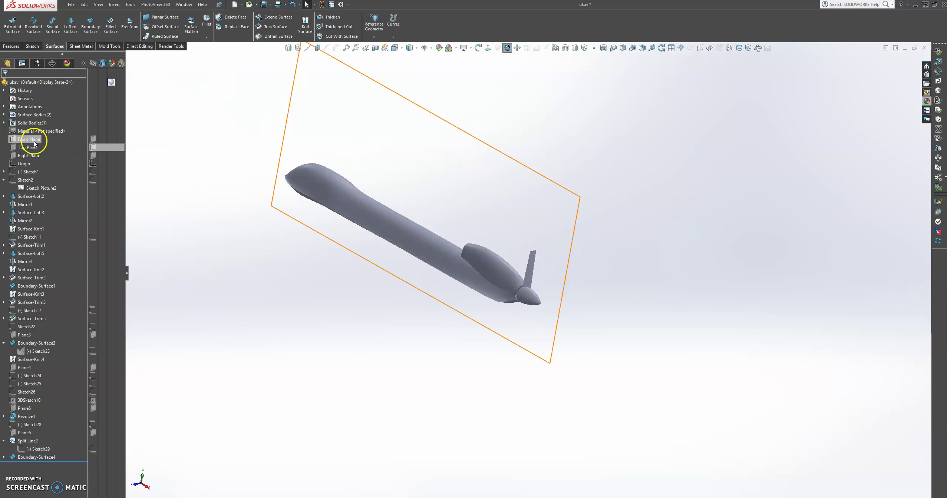
pyautogui.click(32, 155)
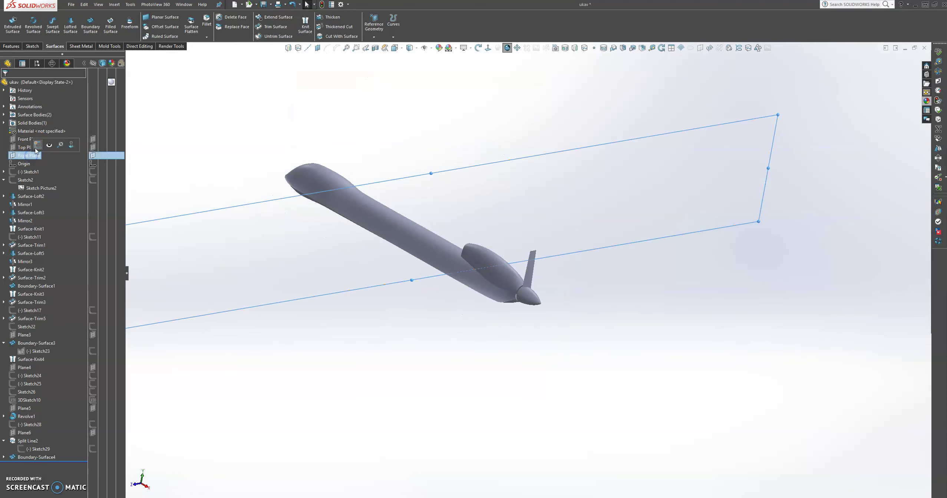
pyautogui.click(38, 146)
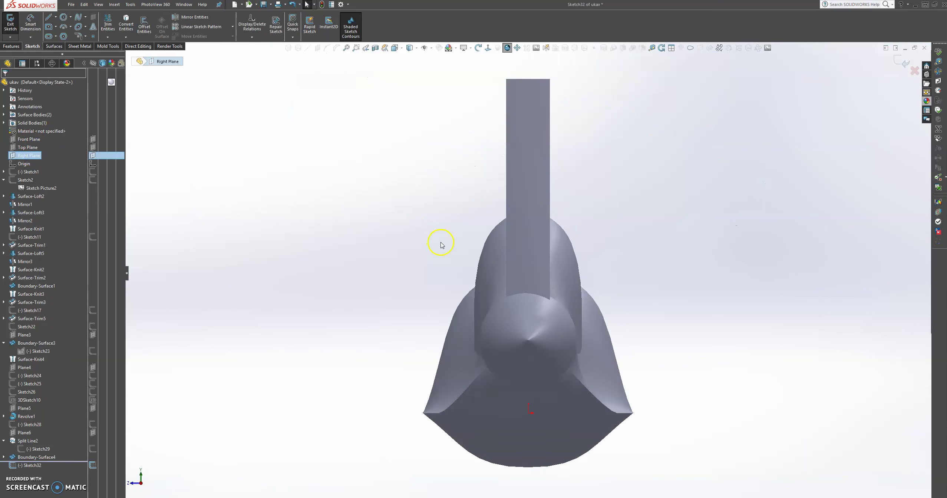
pyautogui.scroll(-4, 574, 209)
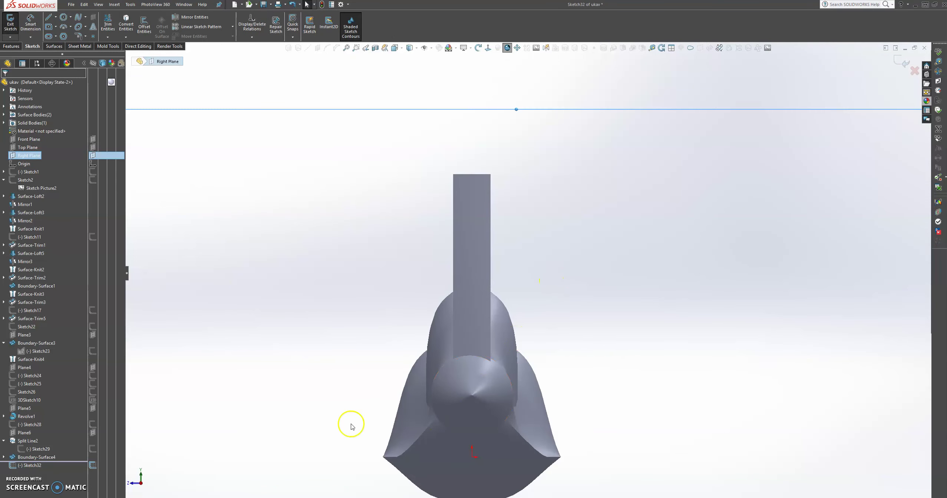
pyautogui.moveTo(336, 496)
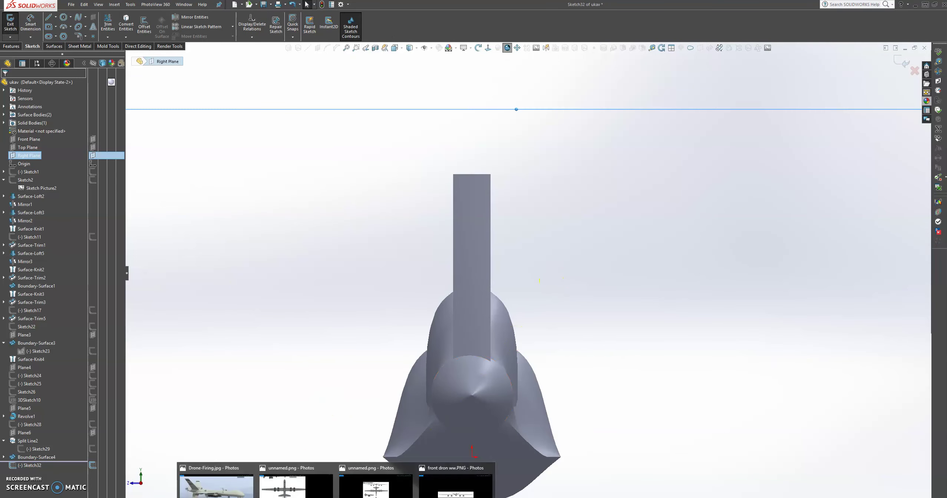
pyautogui.moveTo(378, 492)
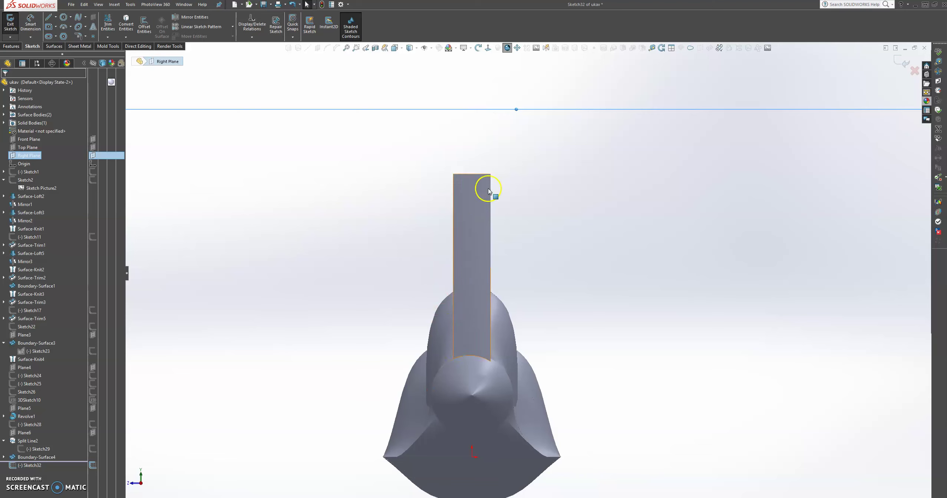
# Step: Draw a three-point spline from the midpoint of the blade's tip edge, through its left edge near mid-height, to the root edge at the nose cone
pyautogui.click(78, 17)
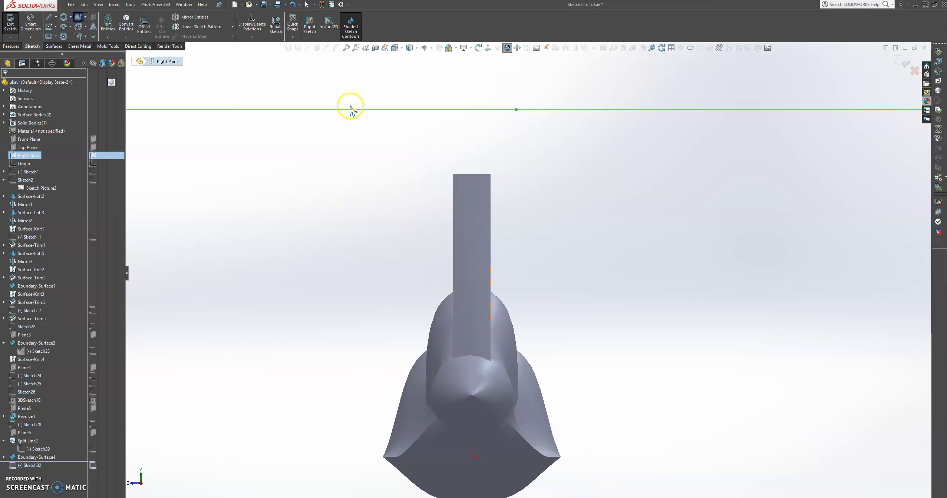
pyautogui.click(471, 174)
pyautogui.click(454, 266)
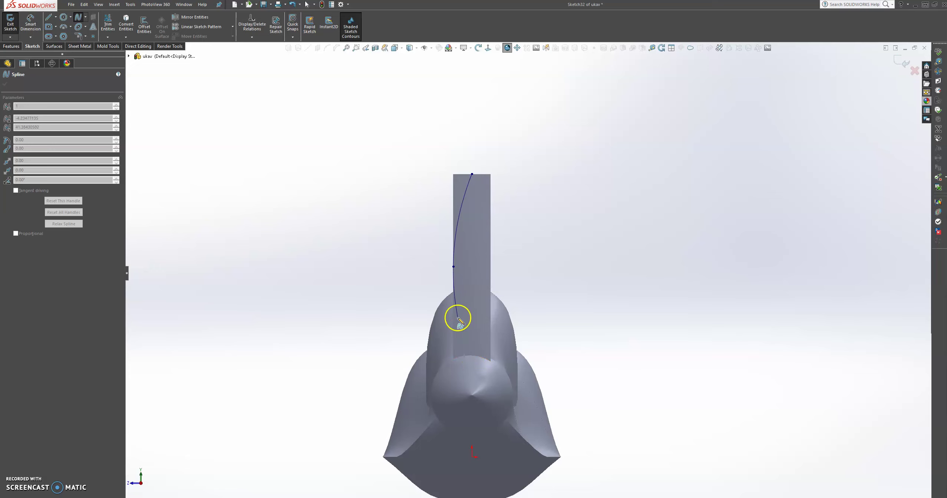
pyautogui.doubleClick(465, 357)
pyautogui.press('Escape')
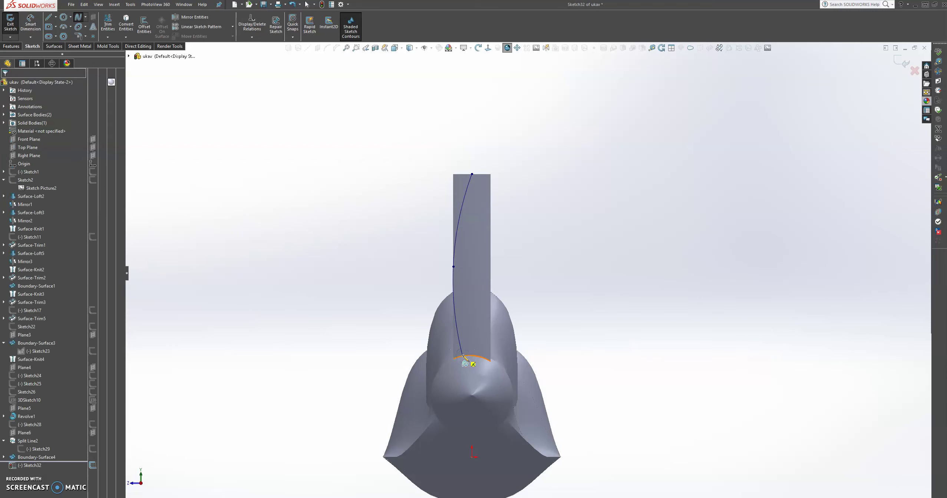
pyautogui.scroll(-3, 501, 307)
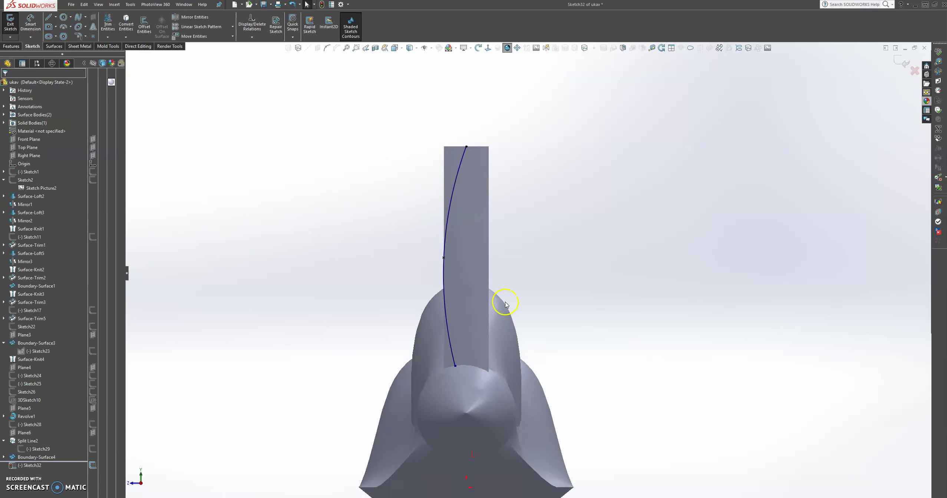
pyautogui.click(439, 335)
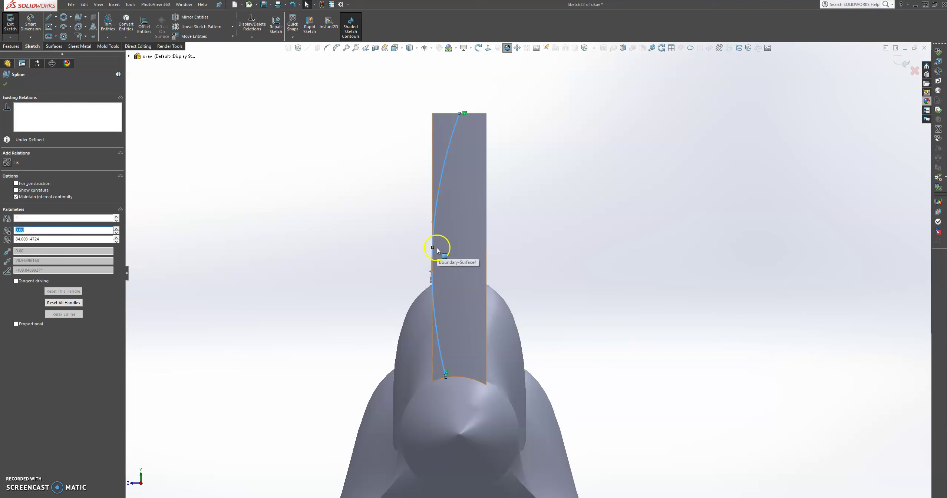
pyautogui.click(6, 84)
# Step: Draw a second three-point spline from the same tip point, bowing gently right inside the blade, down to the root edge at the nose cone
pyautogui.click(77, 17)
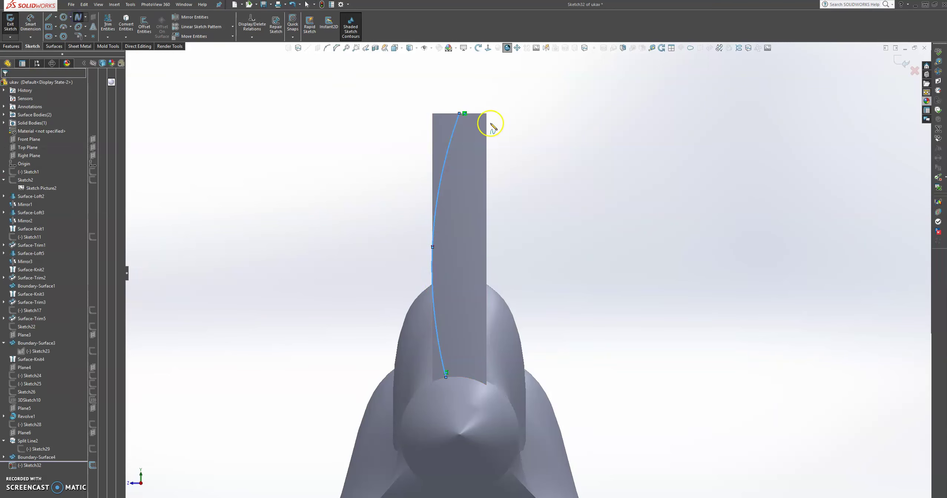
pyautogui.click(459, 114)
pyautogui.click(474, 257)
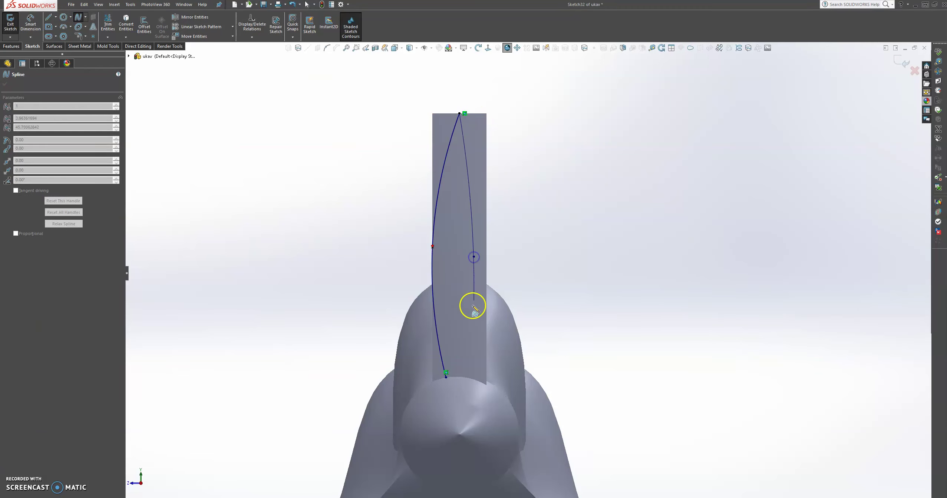
pyautogui.click(473, 379)
pyautogui.press('Escape')
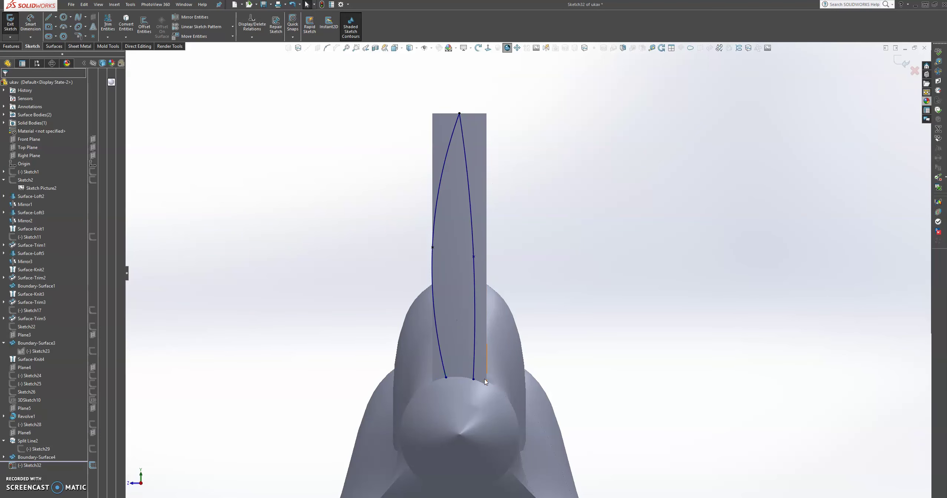
# Step: Trim the blade surface with the spline sketch, removing the right piece and both left pieces outside the two splines
pyautogui.click(54, 46)
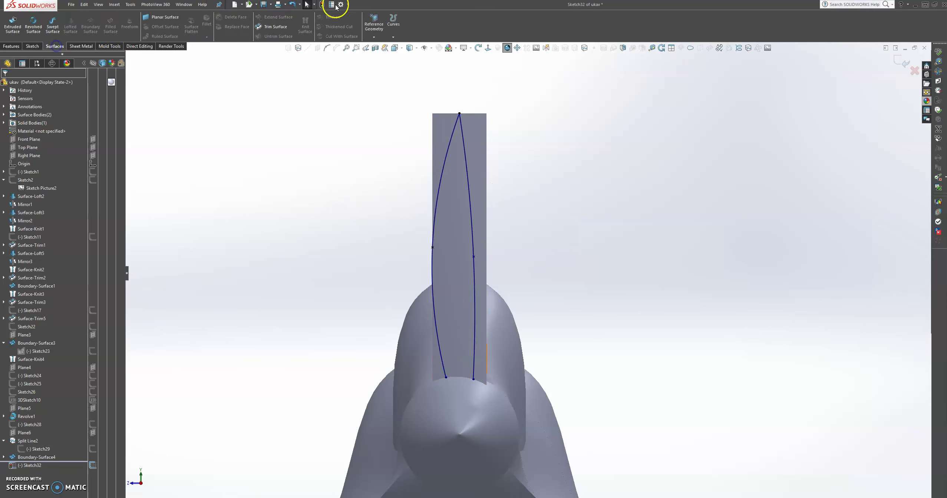
pyautogui.click(282, 27)
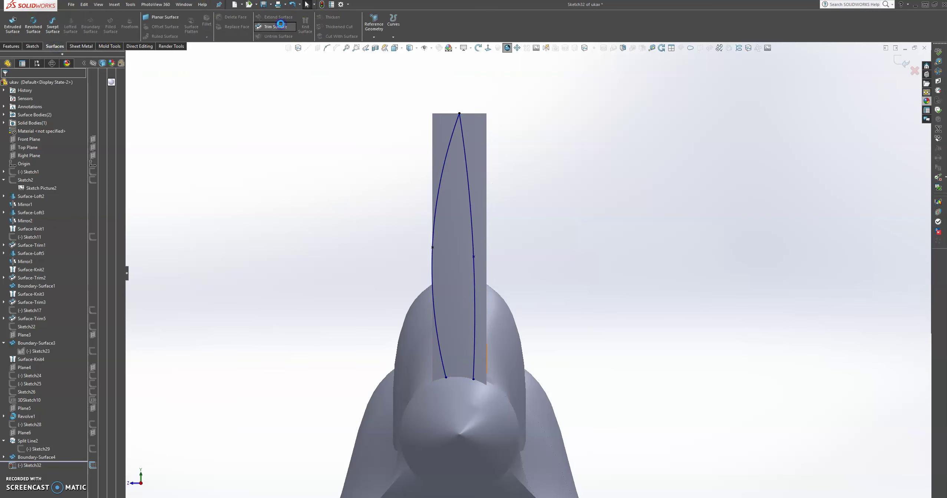
pyautogui.click(481, 153)
pyautogui.click(441, 132)
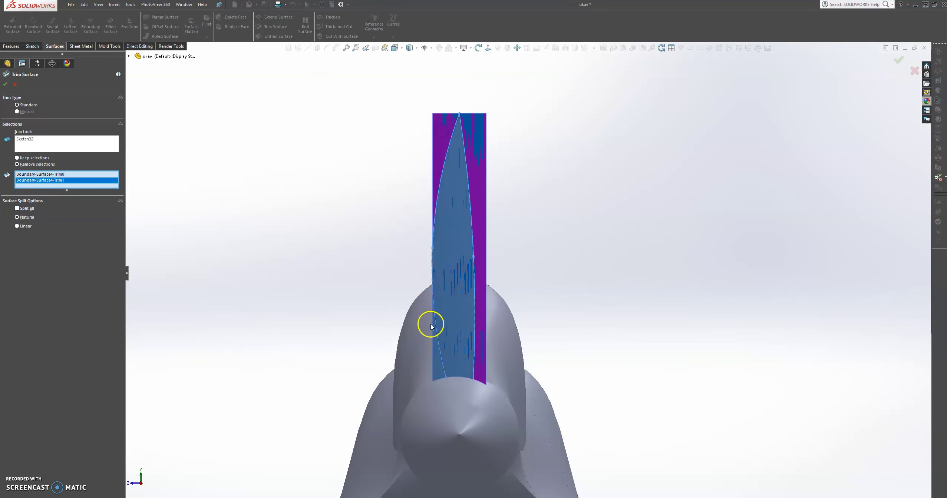
pyautogui.click(434, 338)
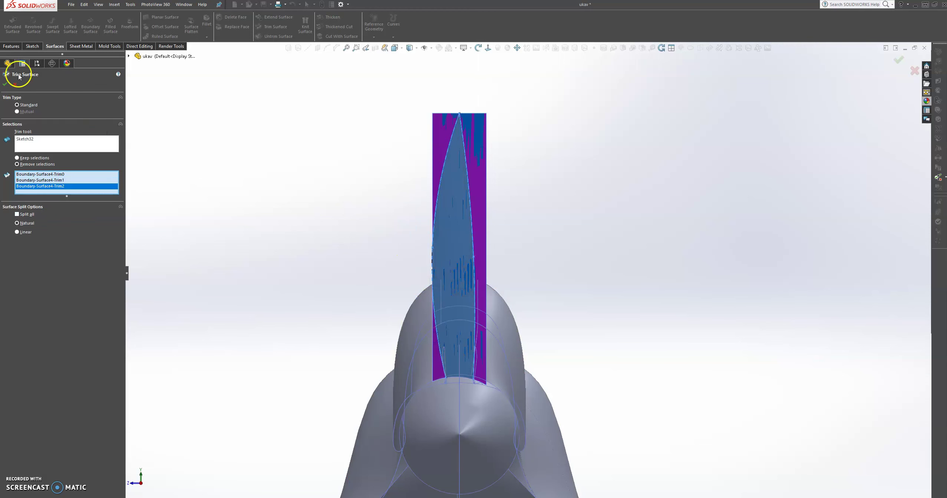
pyautogui.click(5, 85)
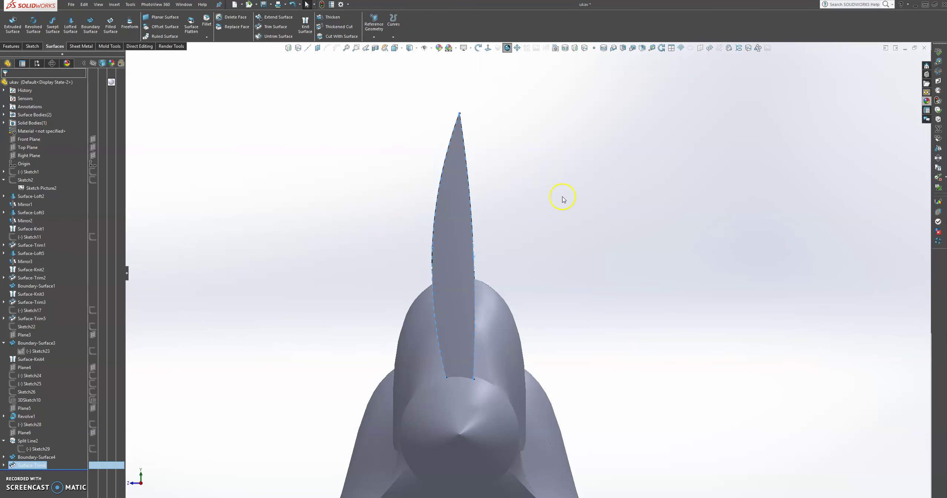
pyautogui.scroll(3, 560, 243)
pyautogui.moveTo(552, 254); pyautogui.dragTo(727, 315, button='middle')
pyautogui.scroll(-5, 701, 300)
pyautogui.moveTo(645, 301); pyautogui.dragTo(594, 279, button='middle')
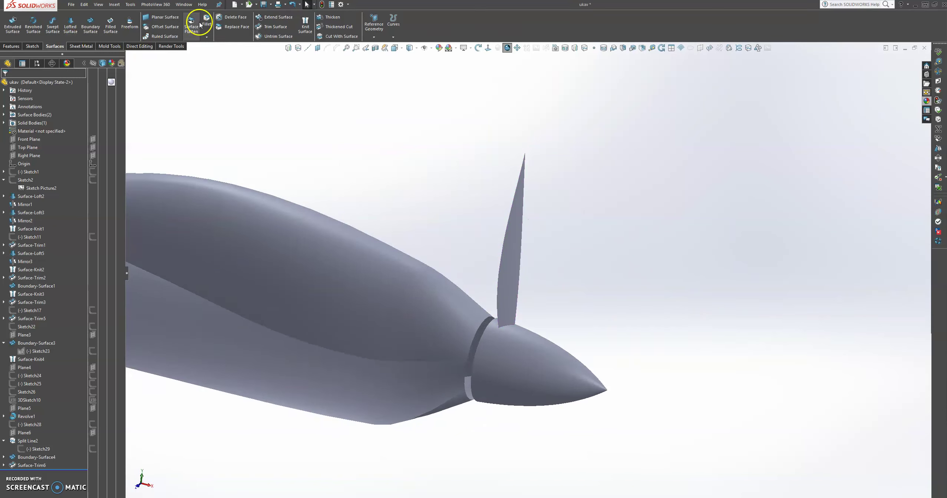
# Step: Thicken the trimmed propeller blade surface by 0.50 mm, merging the result with the nose cone solid
pyautogui.click(321, 17)
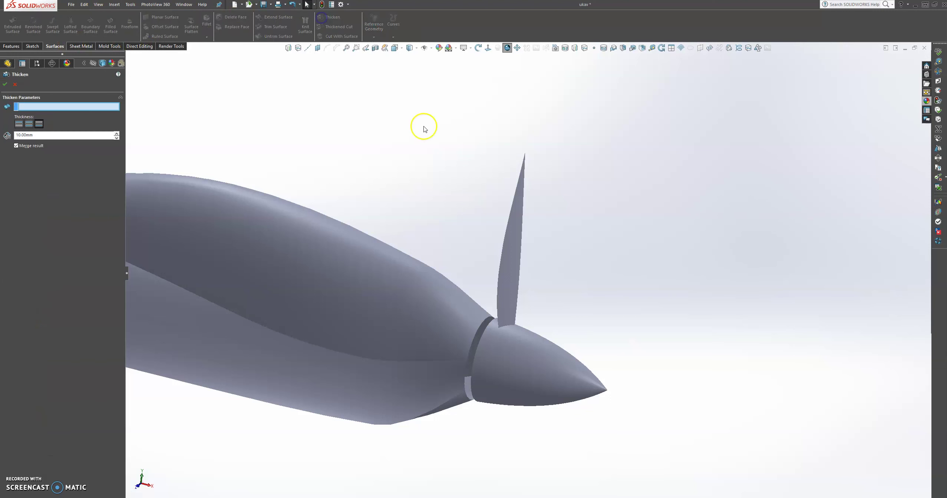
pyautogui.click(516, 249)
pyautogui.click(42, 136)
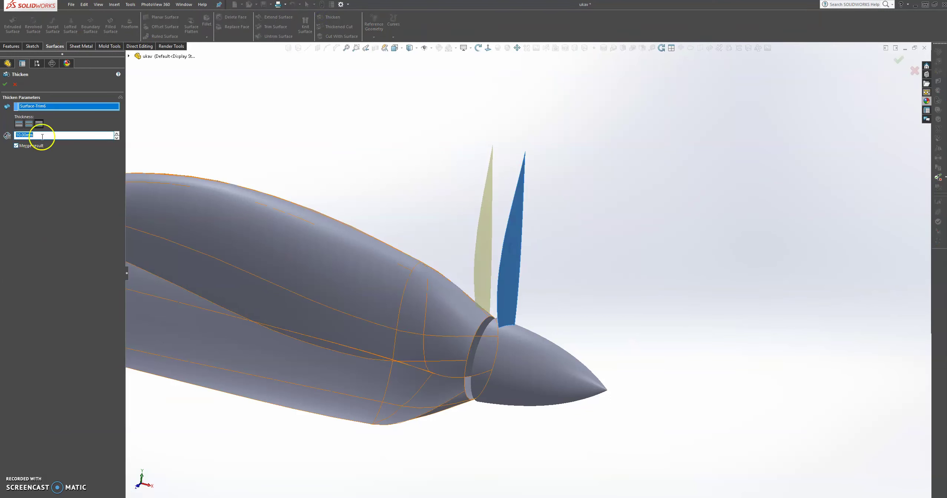
pyautogui.write('1')
pyautogui.press('Return')
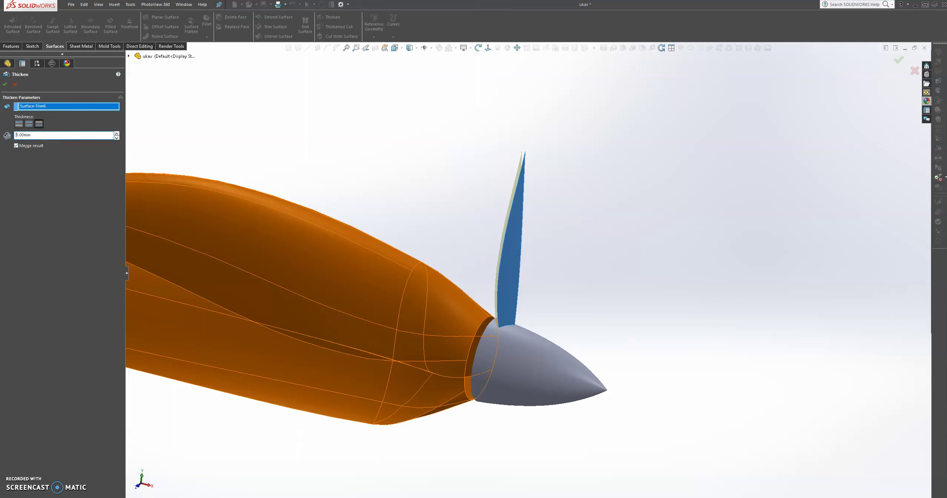
pyautogui.scroll(-5, 514, 219)
pyautogui.moveTo(540, 241); pyautogui.dragTo(573, 242, button='middle')
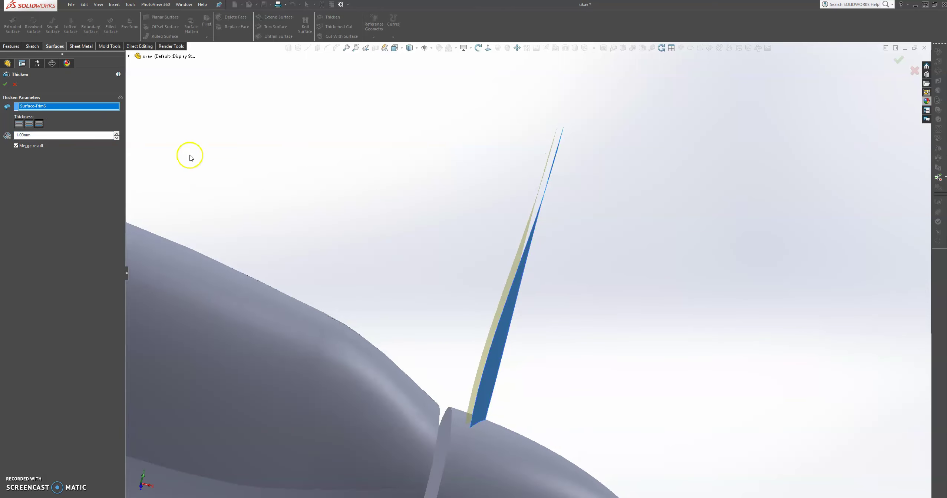
pyautogui.click(70, 135)
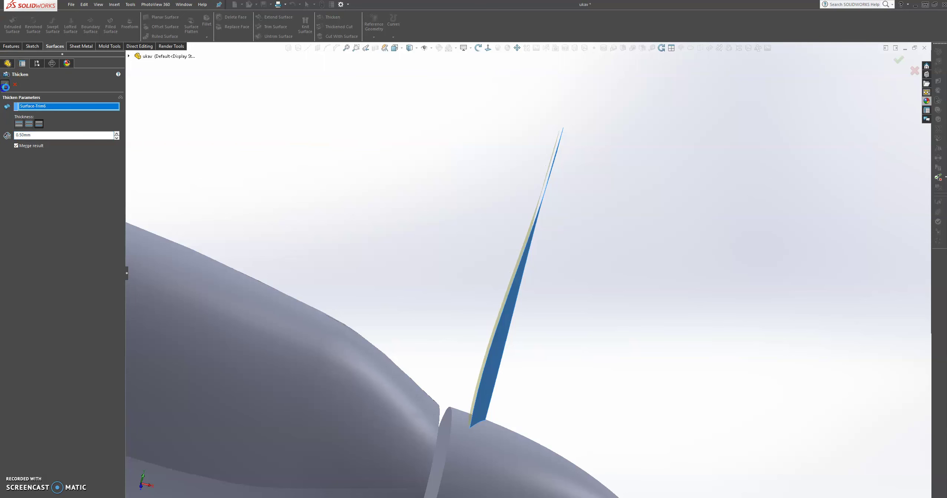
pyautogui.click(5, 85)
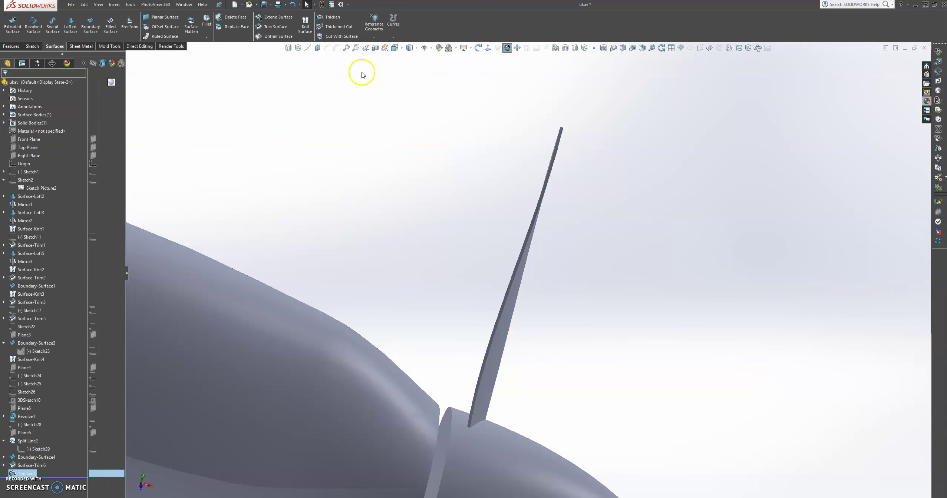
pyautogui.scroll(3, 640, 266)
pyautogui.moveTo(525, 281)
pyautogui.mouseDown(button='middle')
pyautogui.moveTo(482, 271)
pyautogui.moveTo(469, 243)
pyautogui.moveTo(512, 267)
pyautogui.mouseUp(button='middle')
pyautogui.scroll(3, 554, 313)
pyautogui.moveTo(553, 313); pyautogui.dragTo(492, 244, button='middle')
pyautogui.scroll(-5, 429, 271)
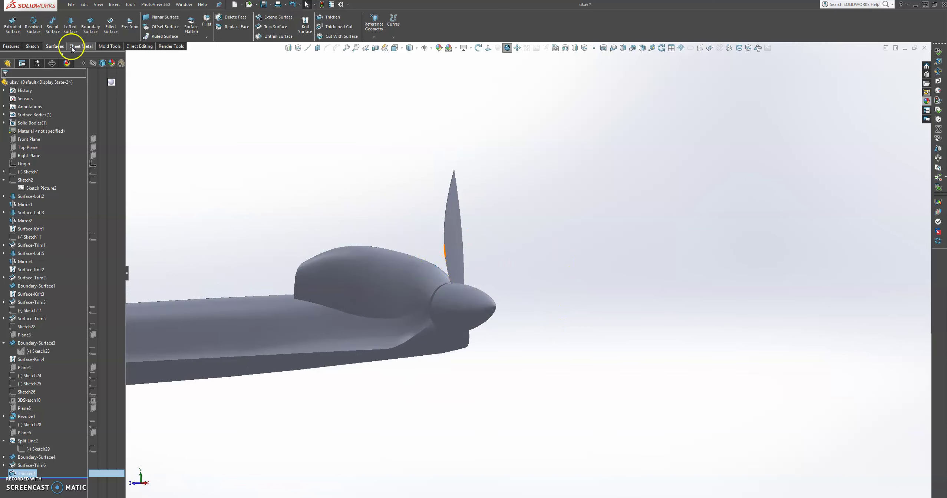
pyautogui.click(8, 46)
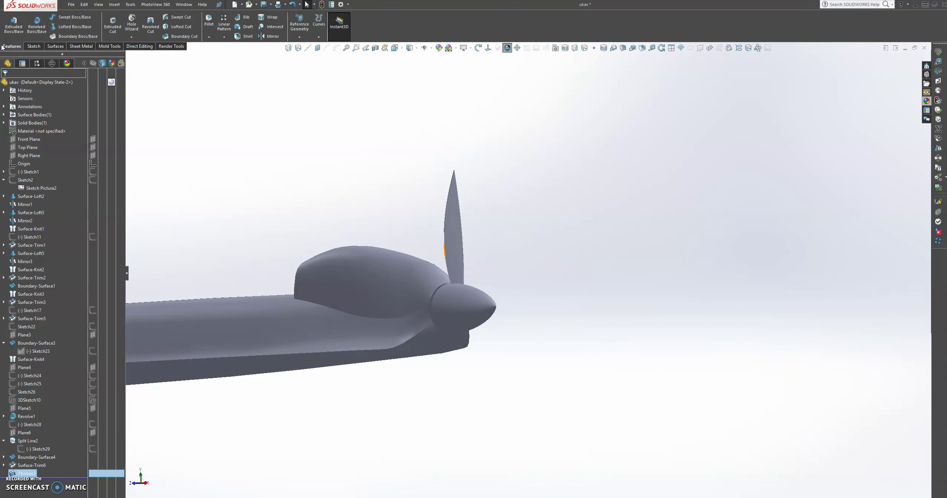
pyautogui.click(272, 36)
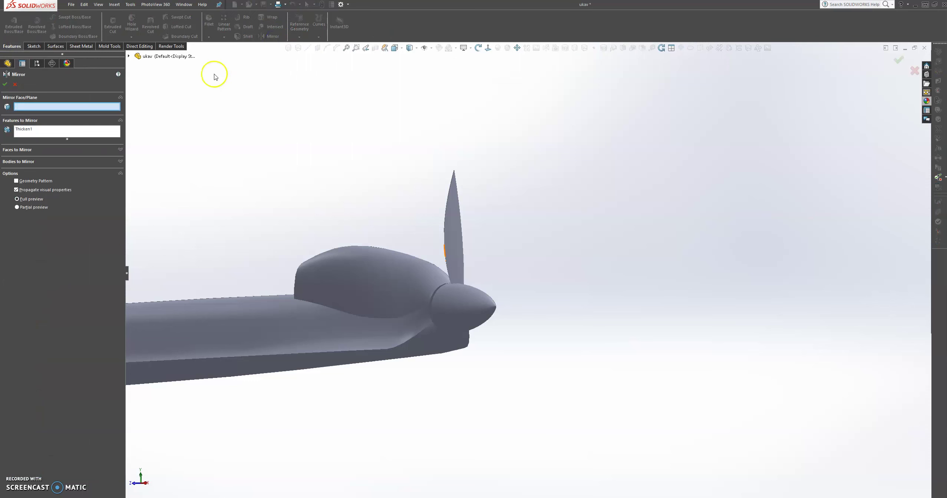
pyautogui.click(129, 56)
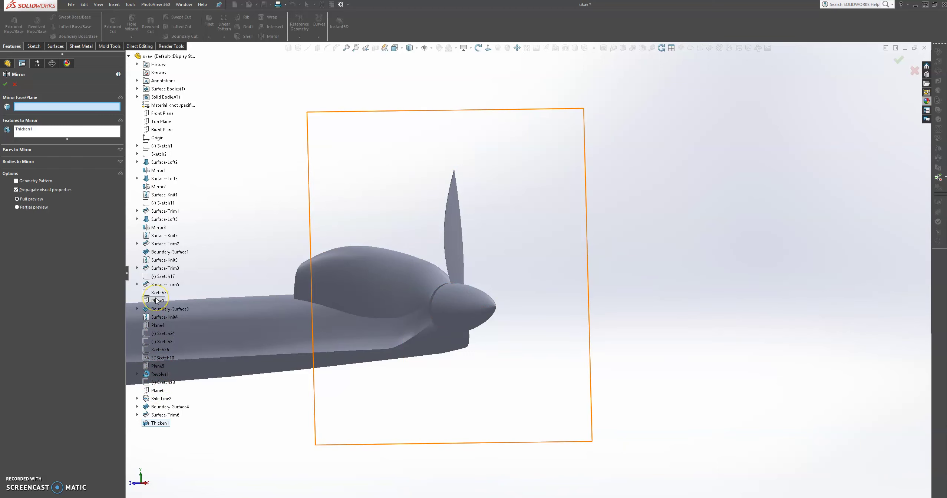
pyautogui.click(137, 399)
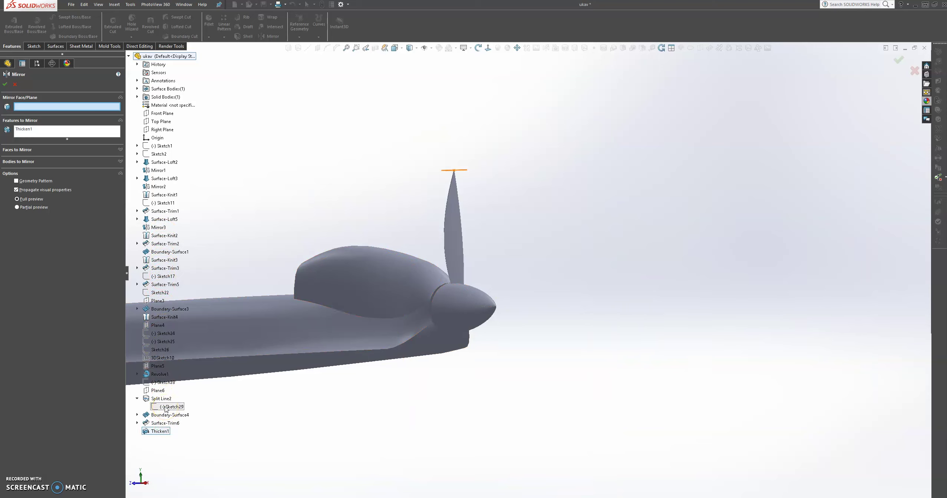
pyautogui.click(136, 420)
pyautogui.click(137, 415)
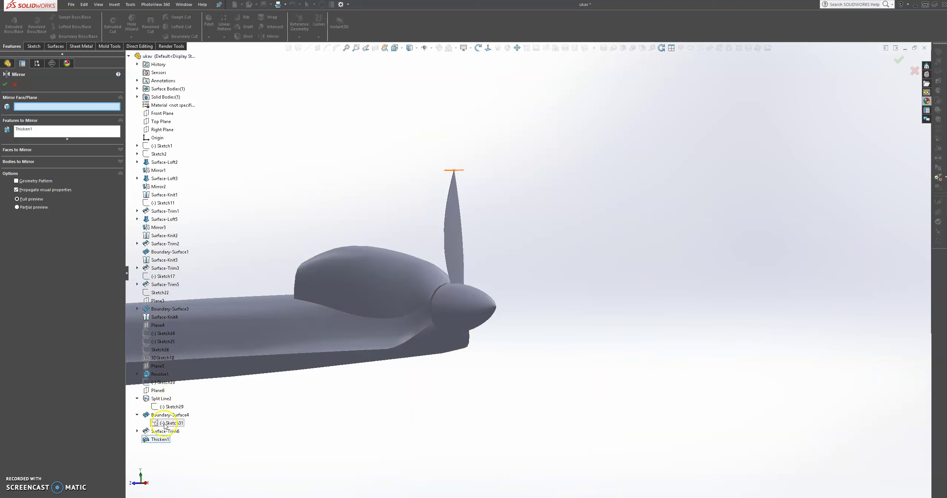
pyautogui.click(137, 433)
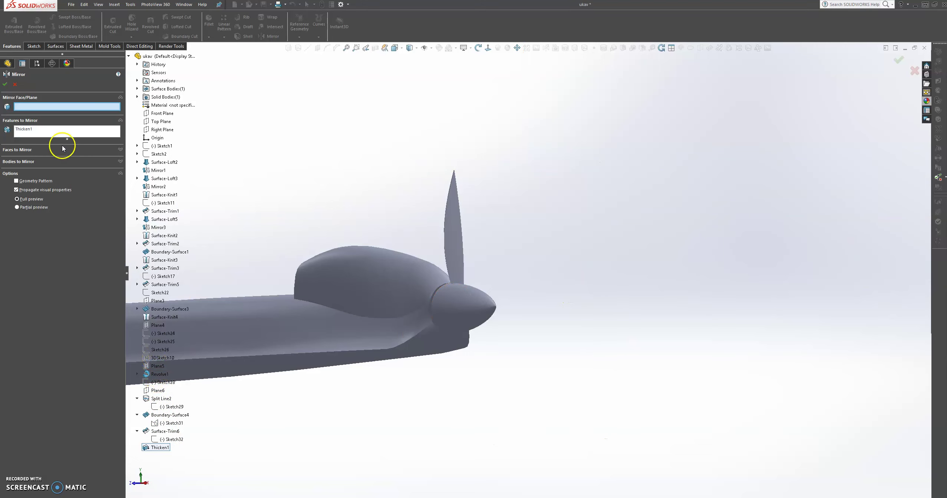
pyautogui.click(16, 85)
# Step: Start a new sketch on the Front Plane, viewing the nose cone and blade from the side
pyautogui.moveTo(407, 222); pyautogui.dragTo(545, 321, button='middle')
pyautogui.scroll(-5, 571, 323)
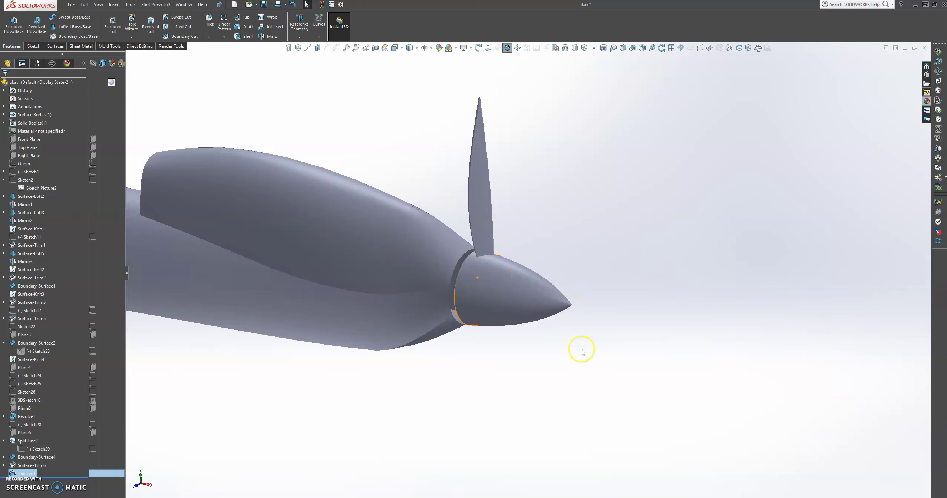
pyautogui.scroll(6, 581, 351)
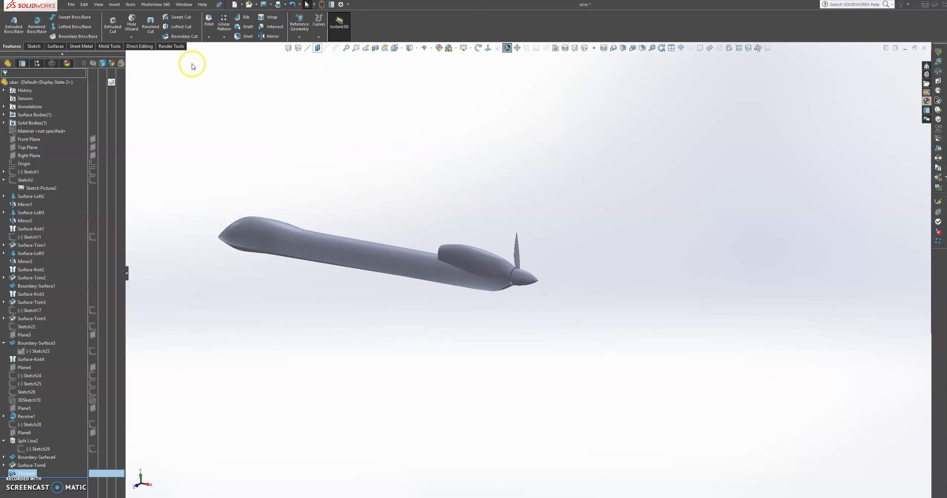
pyautogui.click(33, 140)
pyautogui.click(38, 132)
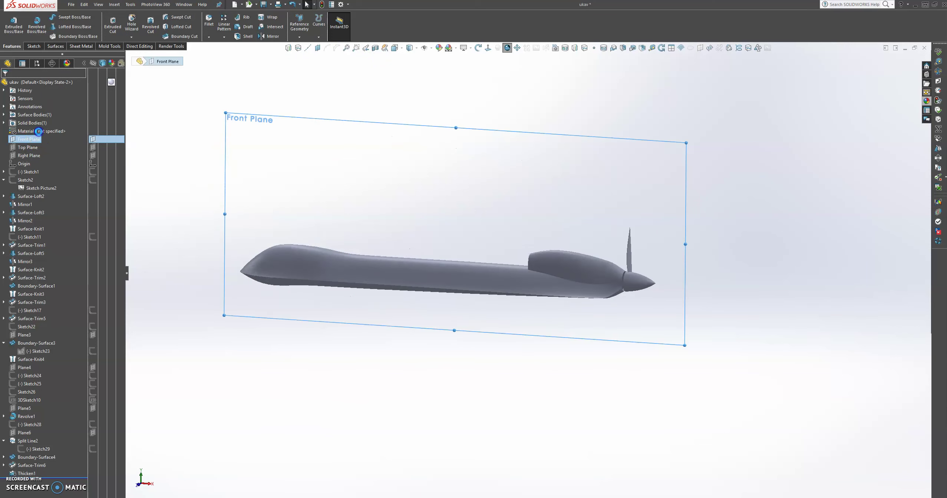
pyautogui.scroll(-5, 802, 297)
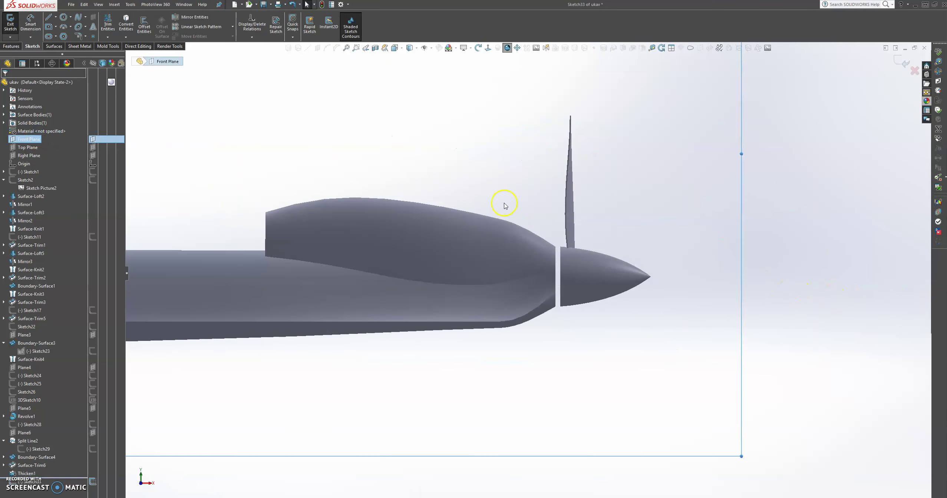
# Step: Draw a horizontal centerline about 27 mm long from the nose cone's tip, extending forward away from the body
pyautogui.click(55, 17)
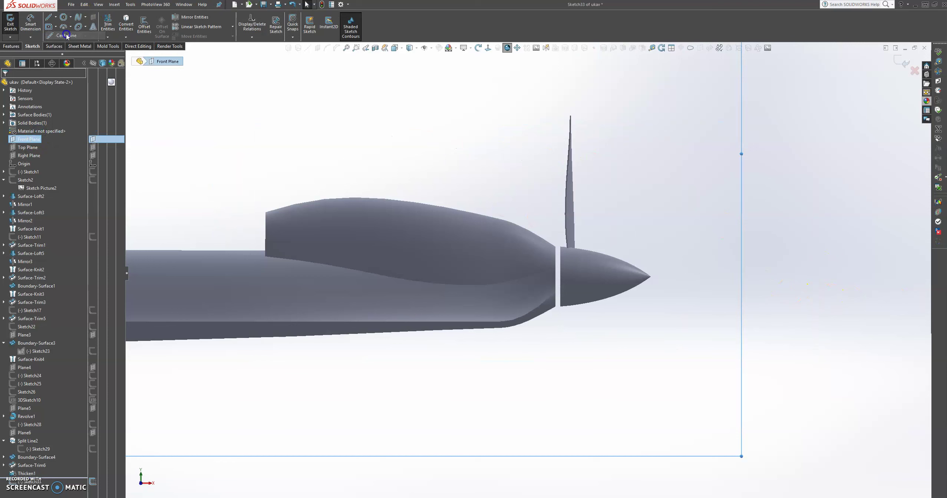
pyautogui.click(67, 36)
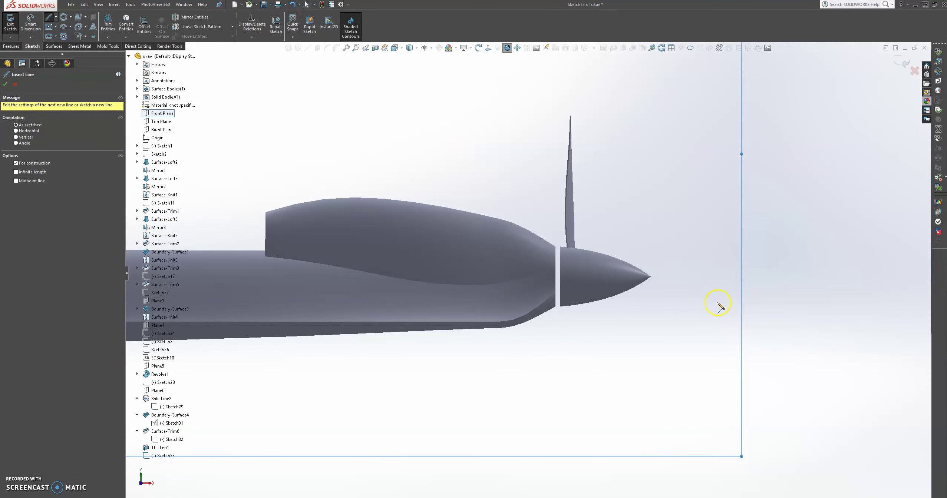
pyautogui.click(649, 276)
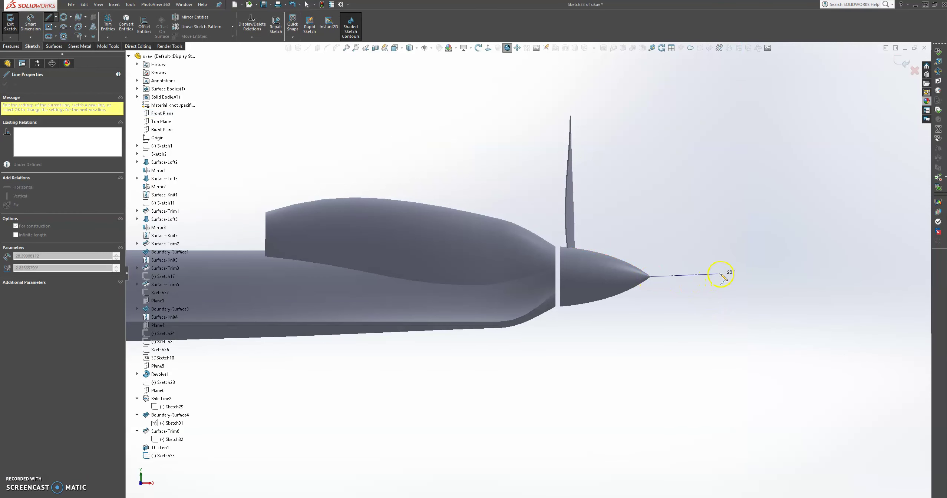
pyautogui.click(721, 277)
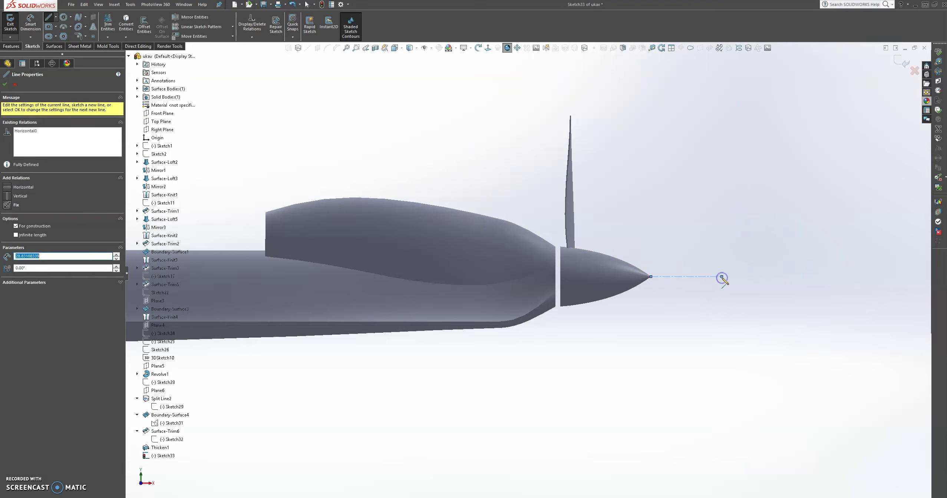
pyautogui.press('Escape')
# Step: Draw a vertical centerline upward from the free end of the horizontal centerline and close the sketch
pyautogui.click(57, 19)
pyautogui.click(54, 35)
pyautogui.click(736, 282)
pyautogui.click(721, 276)
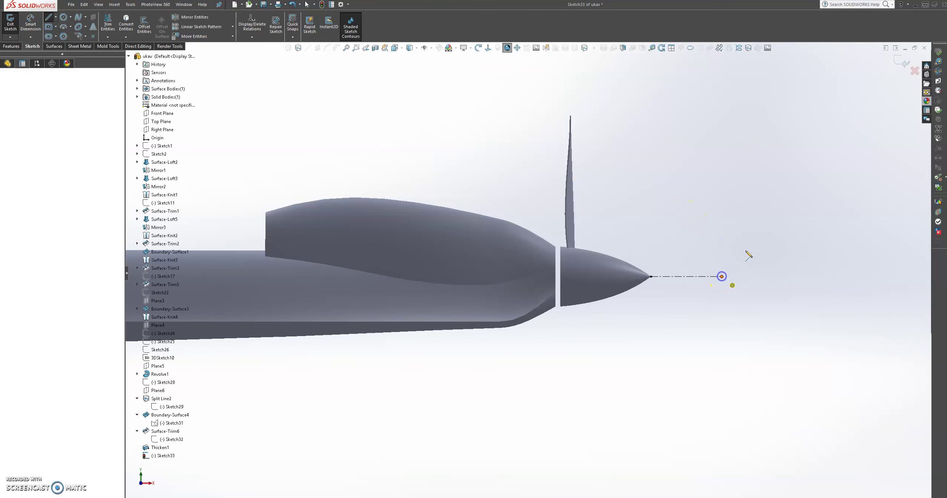
pyautogui.click(722, 169)
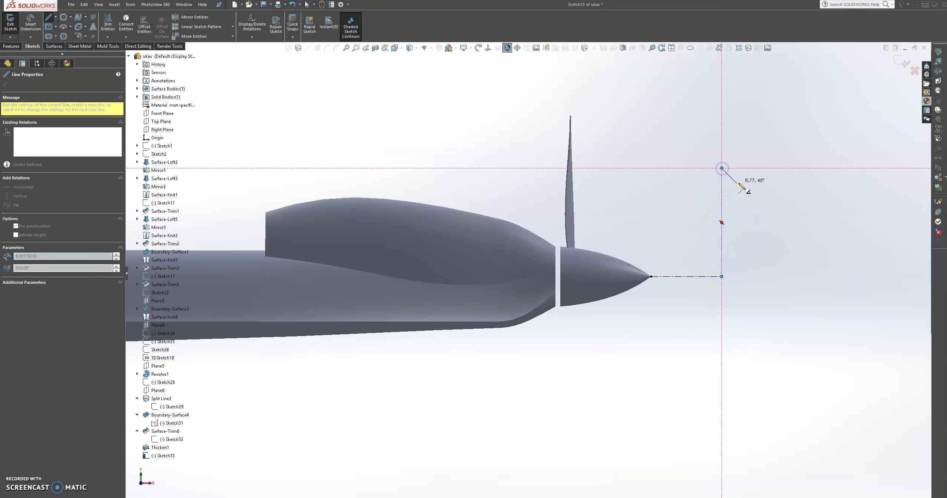
pyautogui.press('Escape')
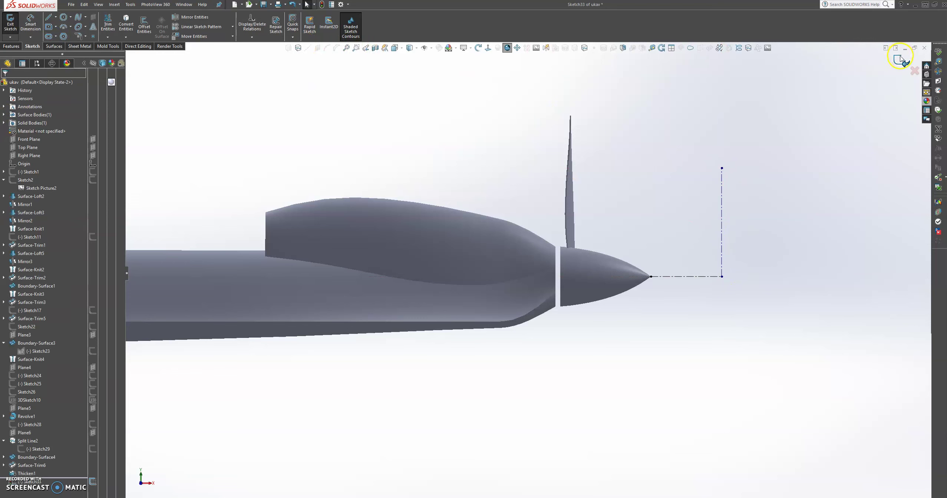
pyautogui.click(900, 57)
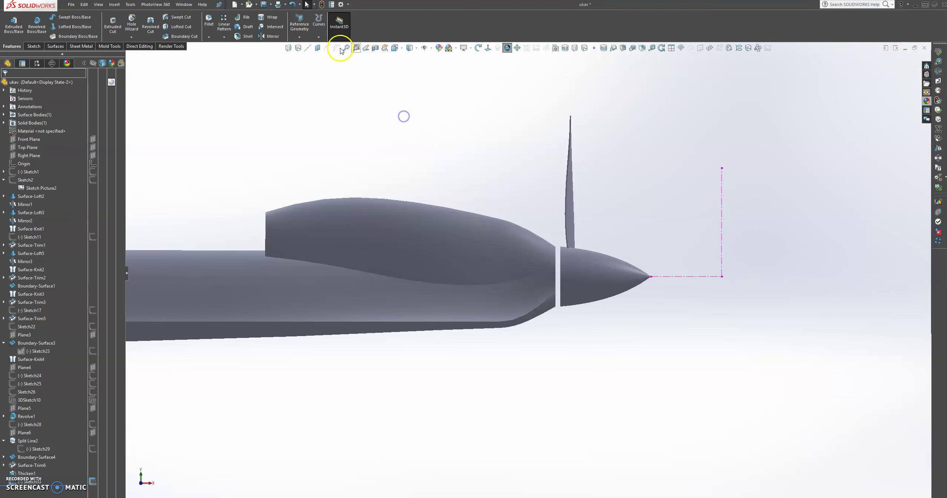
# Step: Create a reference plane perpendicular to the vertical centerline and coincident with its lower endpoint
pyautogui.click(318, 48)
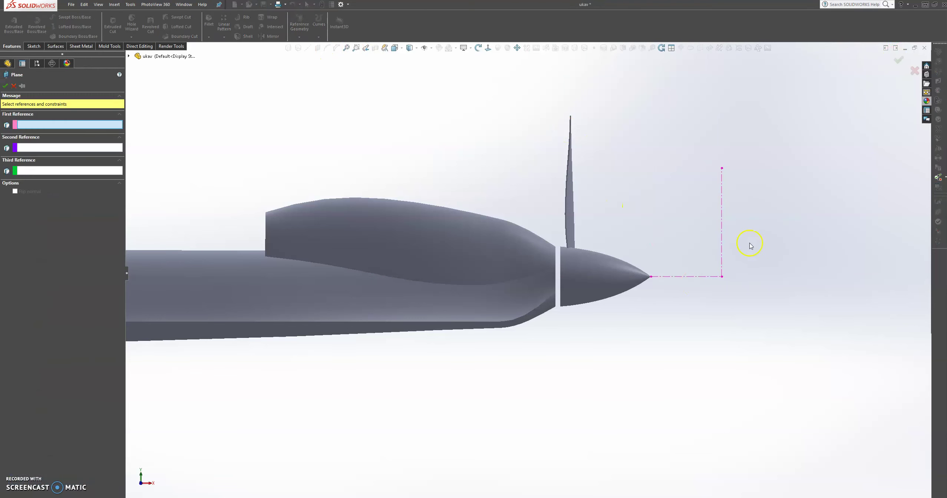
pyautogui.click(720, 242)
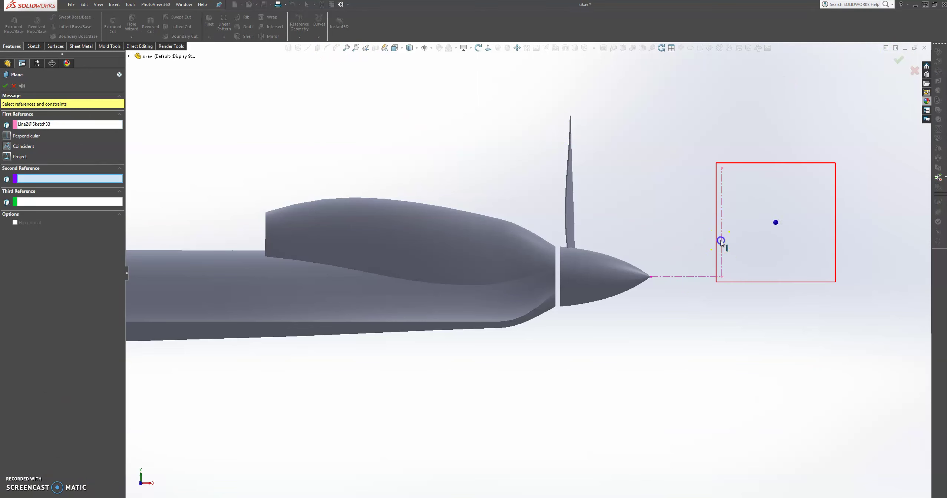
pyautogui.click(722, 277)
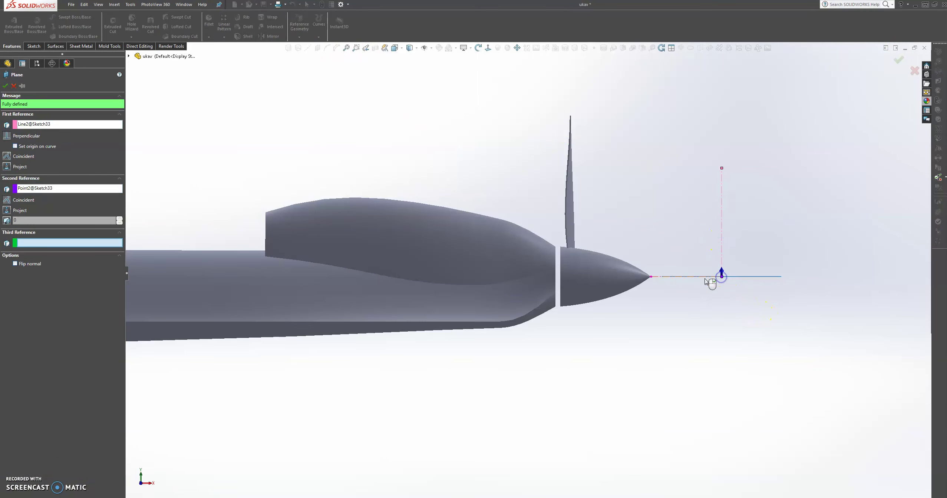
pyautogui.click(5, 86)
# Step: Start a Mirror feature using the new horizontal plane ahead of the nose cone as the mirror plane
pyautogui.moveTo(746, 240)
pyautogui.mouseDown(button='middle')
pyautogui.moveTo(714, 247)
pyautogui.moveTo(700, 268)
pyautogui.mouseUp(button='middle')
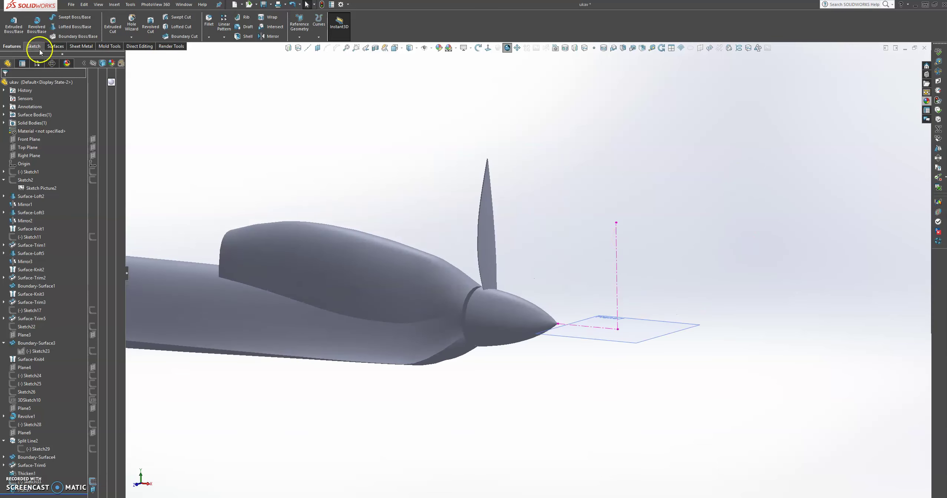
pyautogui.click(271, 36)
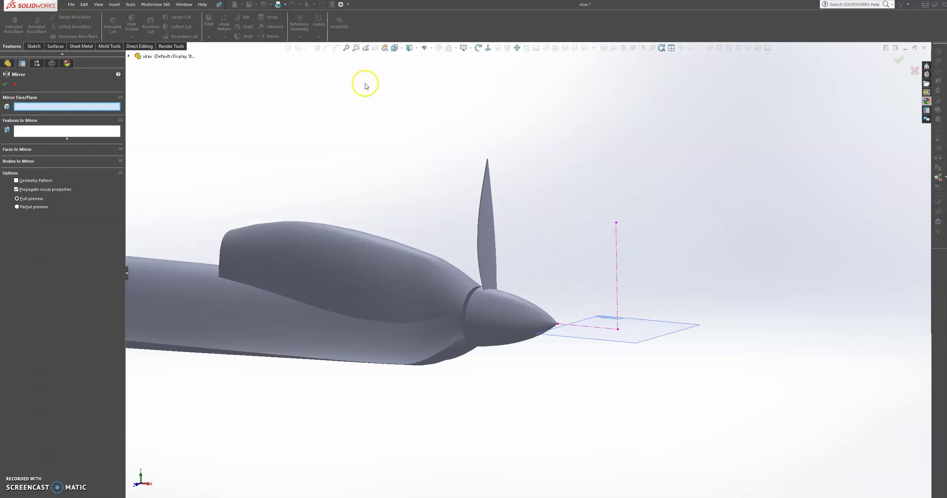
pyautogui.click(644, 332)
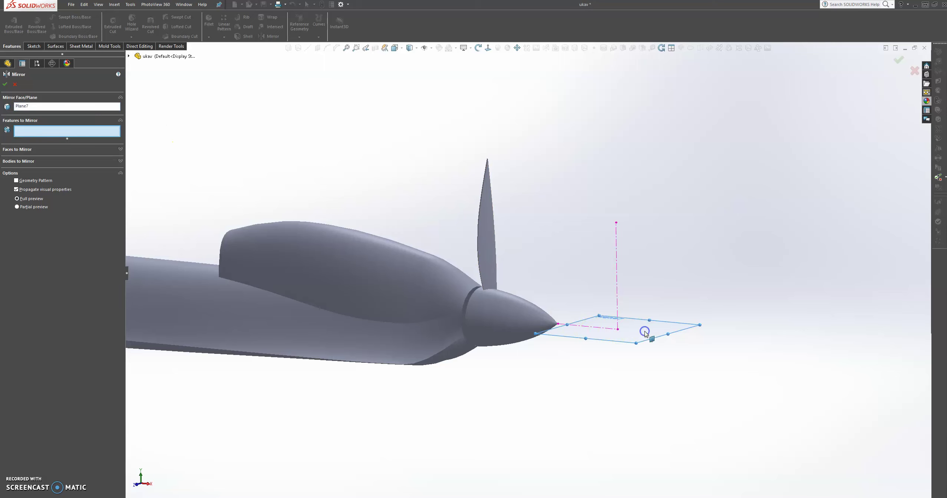
pyautogui.click(42, 161)
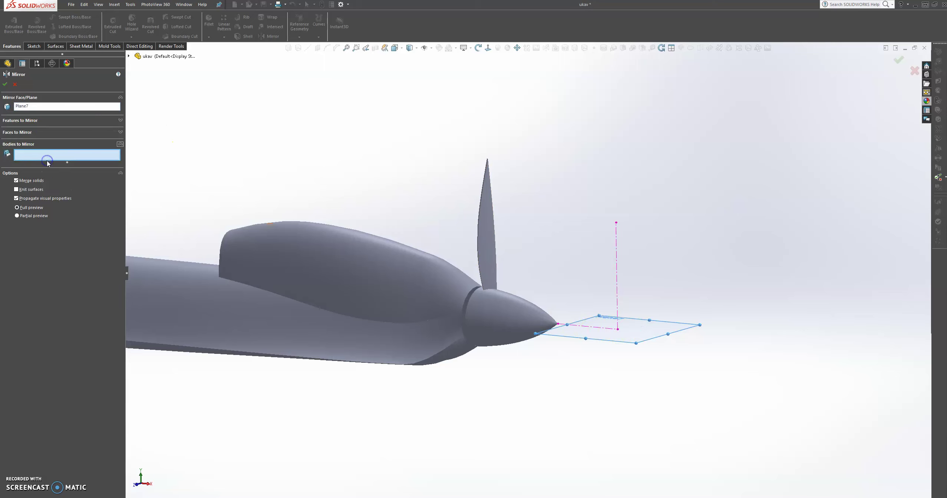
pyautogui.click(488, 228)
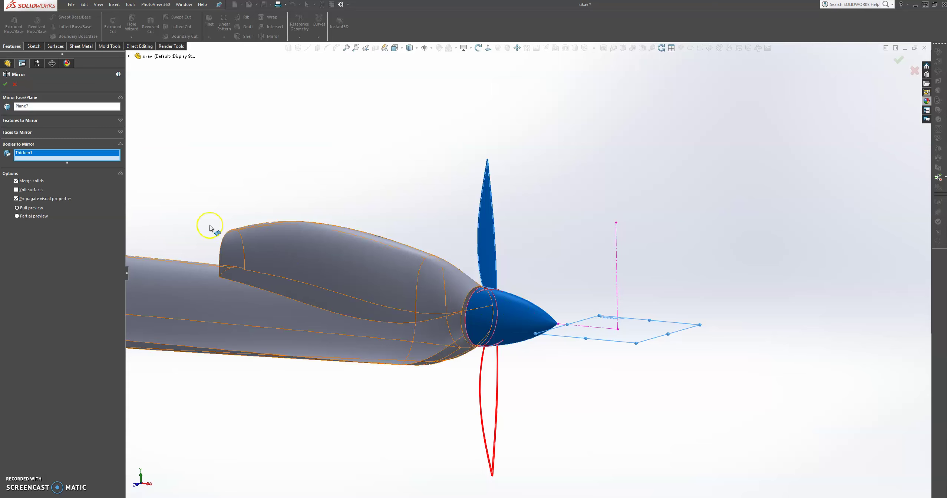
pyautogui.rightClick(40, 155)
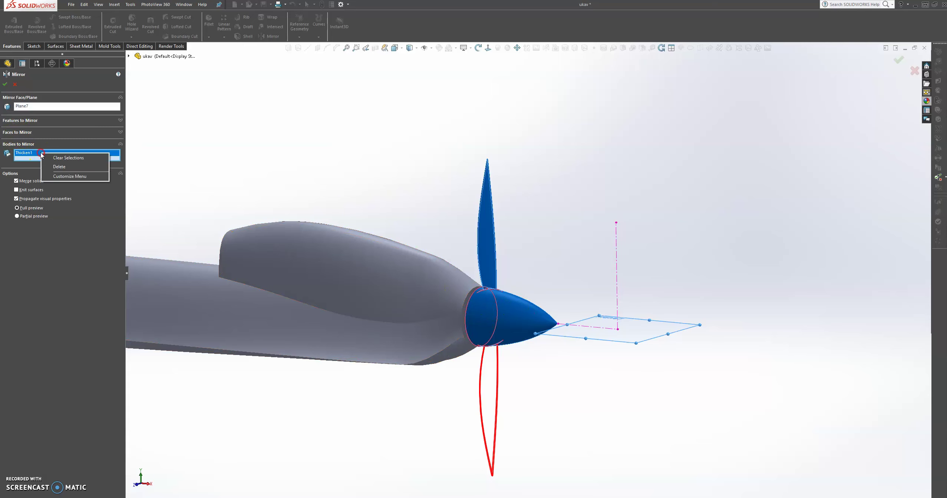
pyautogui.click(59, 158)
pyautogui.click(76, 123)
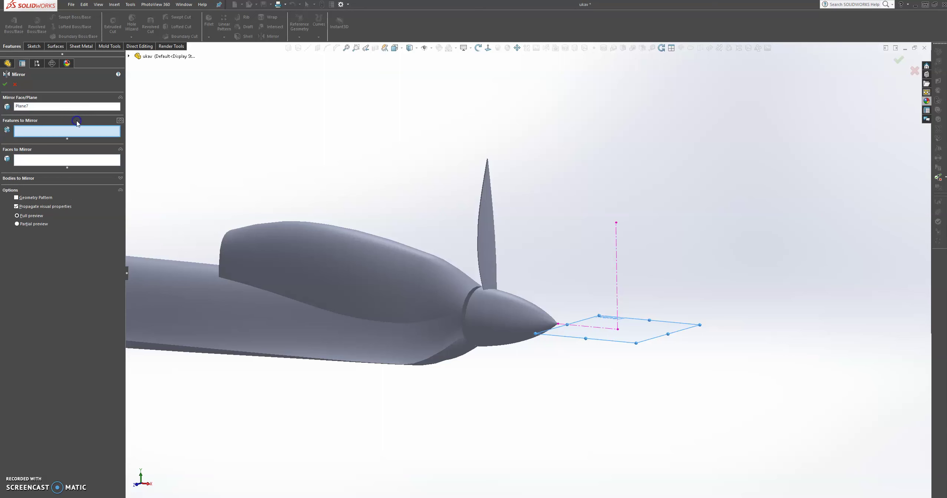
pyautogui.click(128, 56)
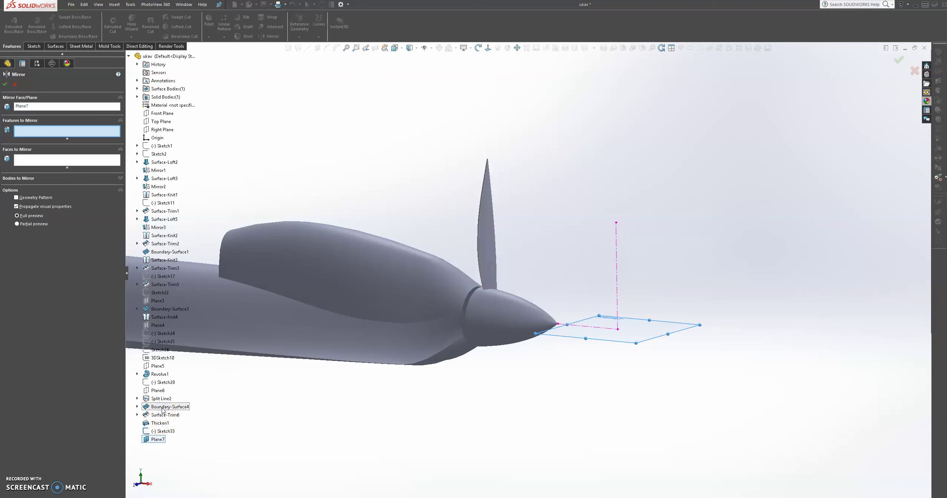
pyautogui.click(137, 406)
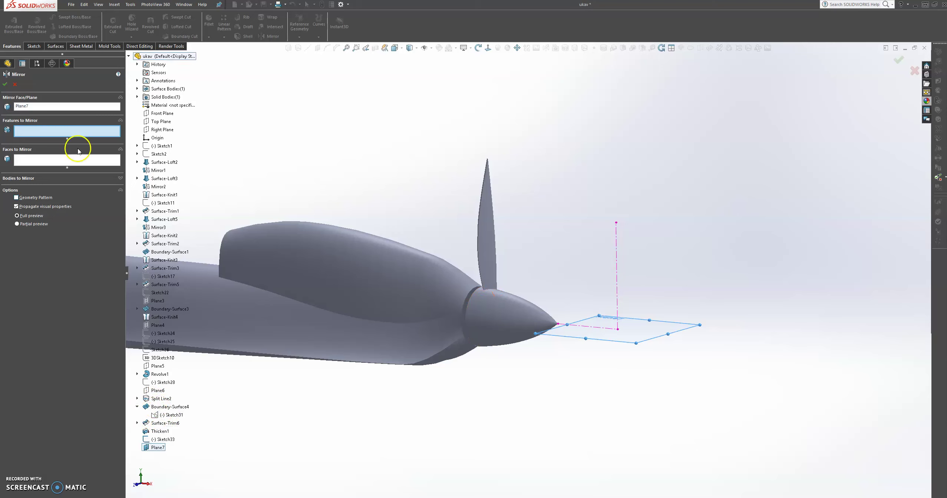
pyautogui.click(80, 162)
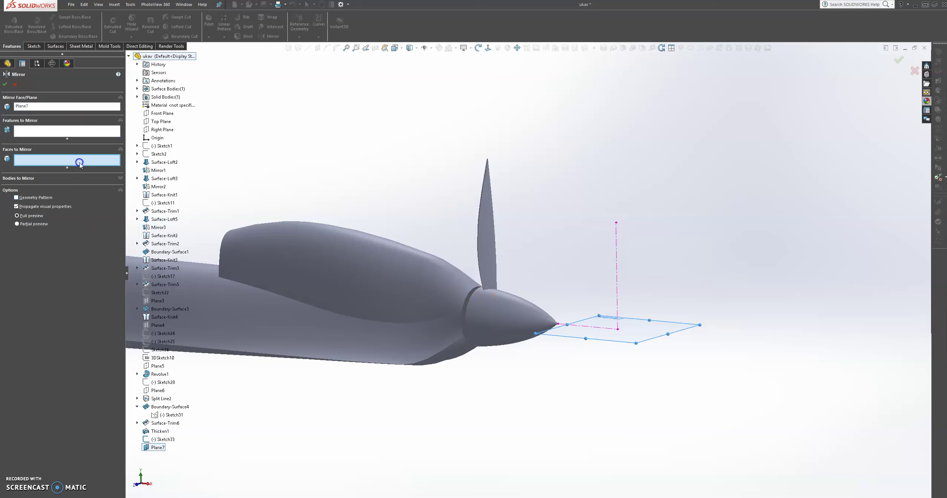
pyautogui.click(486, 243)
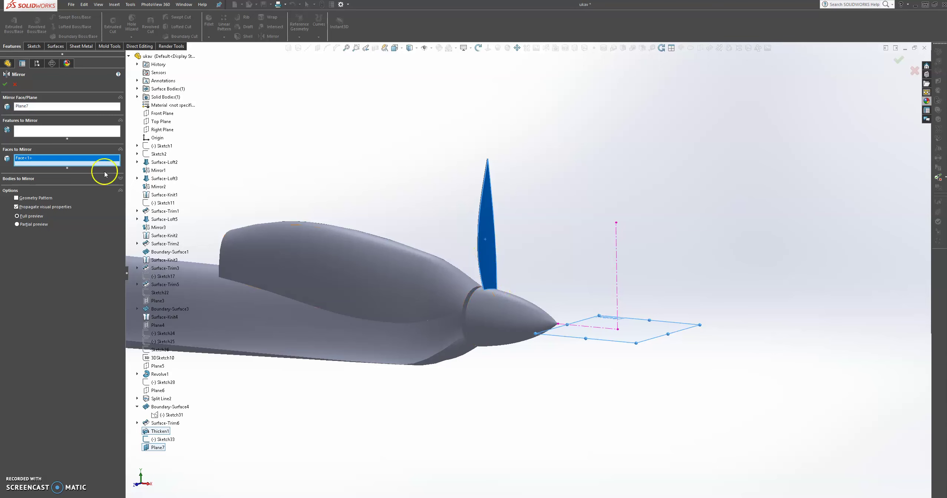
pyautogui.rightClick(57, 162)
pyautogui.click(85, 169)
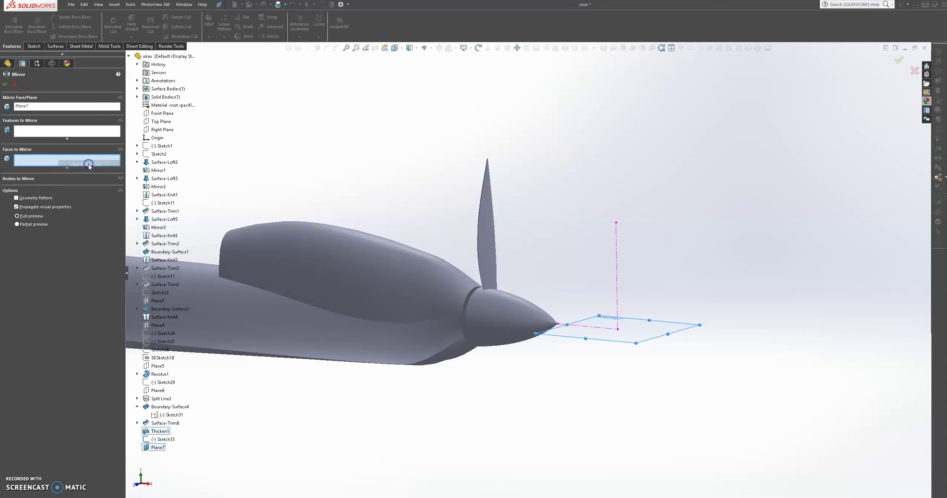
# Step: Mirror the solid body of the upper propeller blade and nose cone across the horizontal plane, with solids merged
pyautogui.click(66, 179)
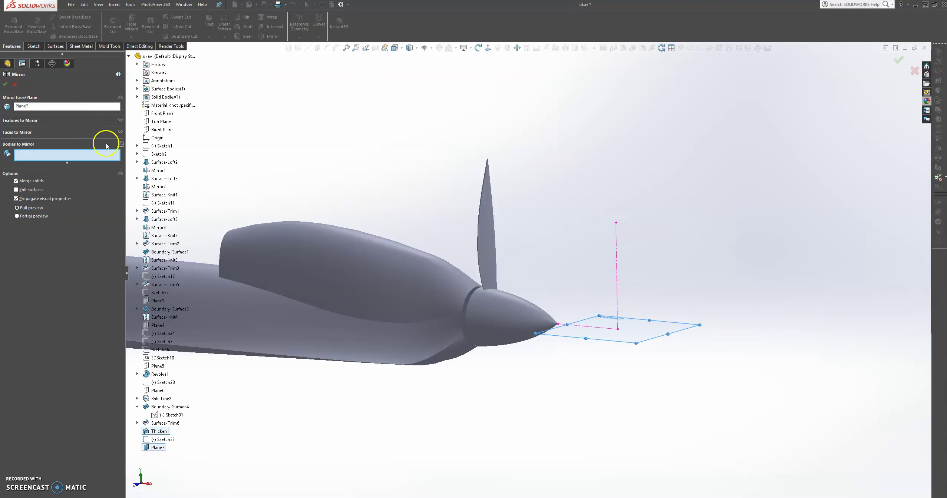
pyautogui.click(486, 268)
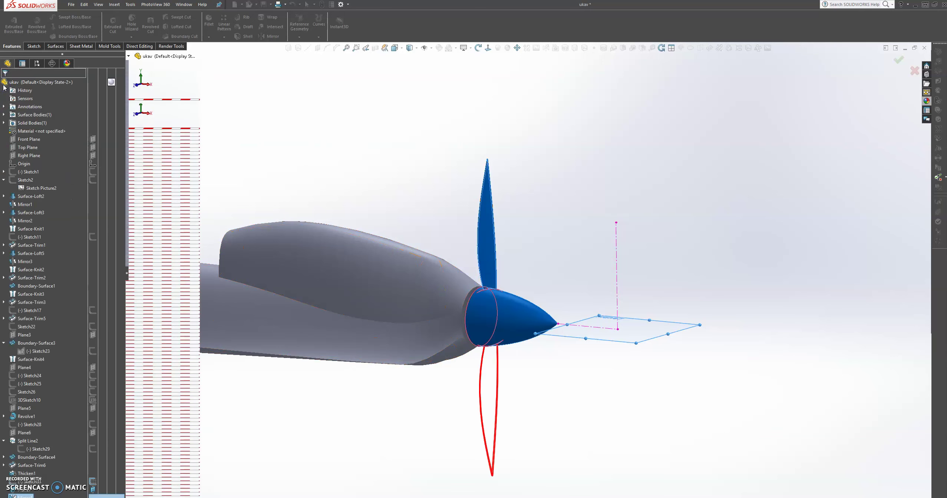
pyautogui.rightClick(513, 248)
# Step: Examine the mirrored propeller blades and nose cone close up and from the opposite side of the UAV
pyautogui.click(488, 327)
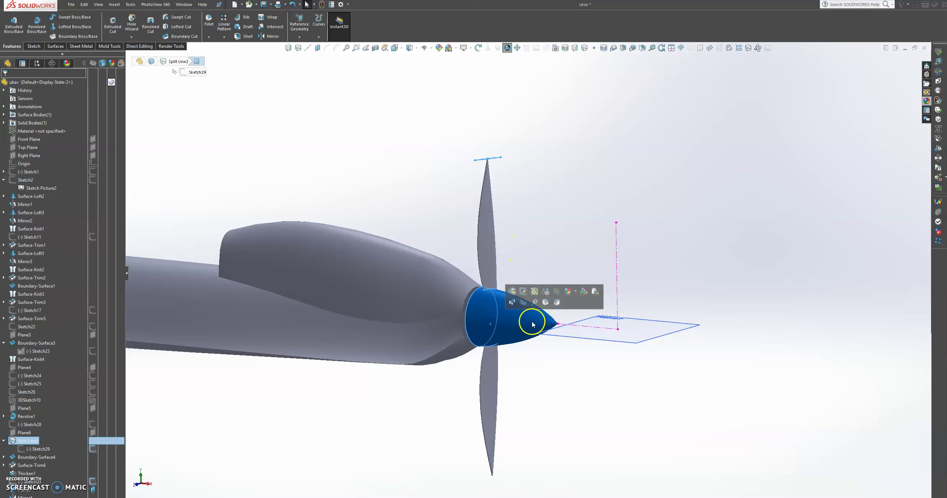
pyautogui.click(603, 389)
pyautogui.scroll(-5, 513, 361)
pyautogui.scroll(-2, 519, 356)
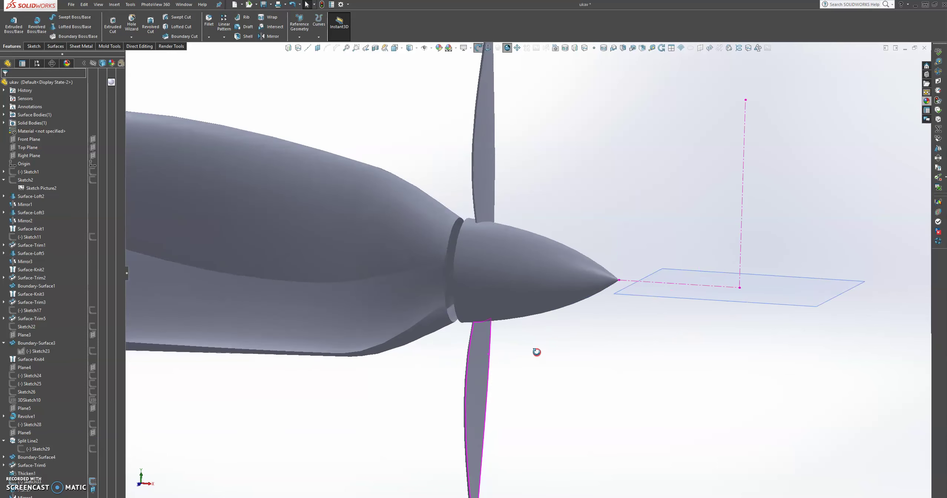
pyautogui.click(545, 275)
pyautogui.scroll(2, 581, 366)
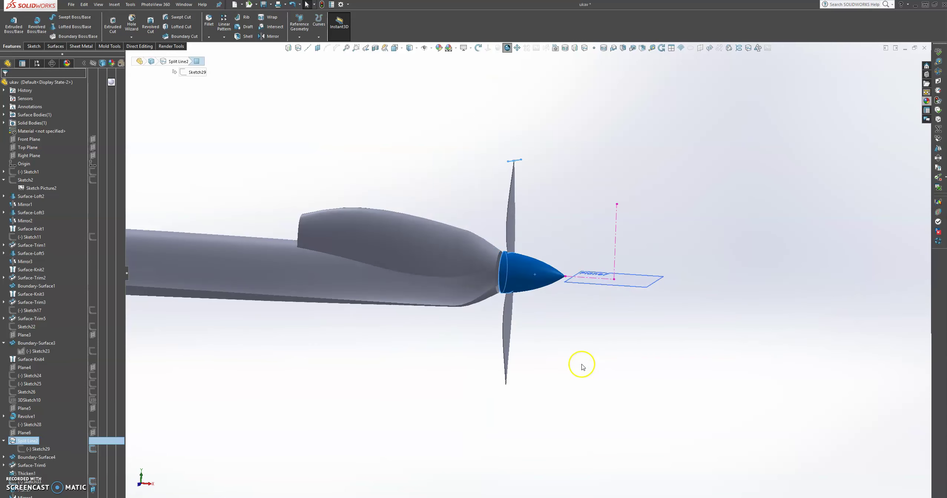
pyautogui.click(589, 328)
pyautogui.scroll(5, 517, 361)
pyautogui.moveTo(518, 361); pyautogui.dragTo(693, 313, button='middle')
# Step: Hide the horizontal mirror plane and the centerline sketch ahead of the nose cone
pyautogui.scroll(-8, 282, 256)
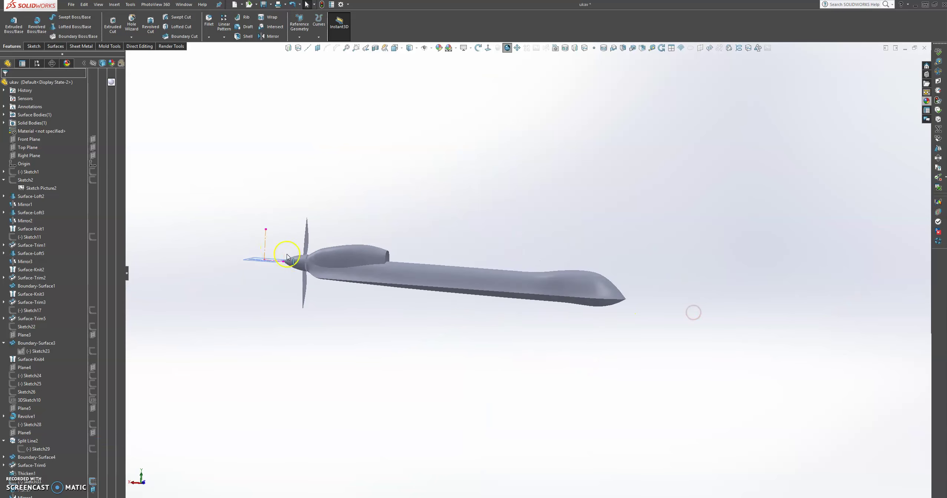
pyautogui.rightClick(347, 284)
pyautogui.click(376, 273)
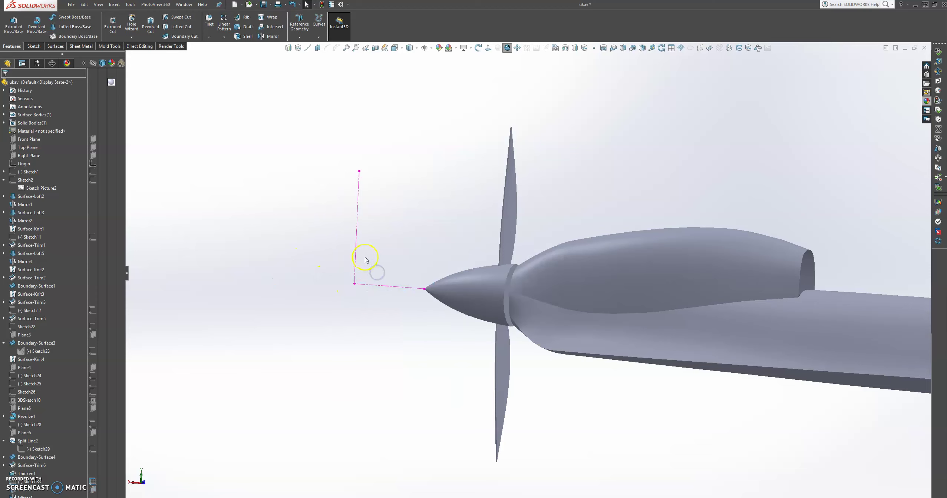
pyautogui.rightClick(358, 251)
pyautogui.click(376, 241)
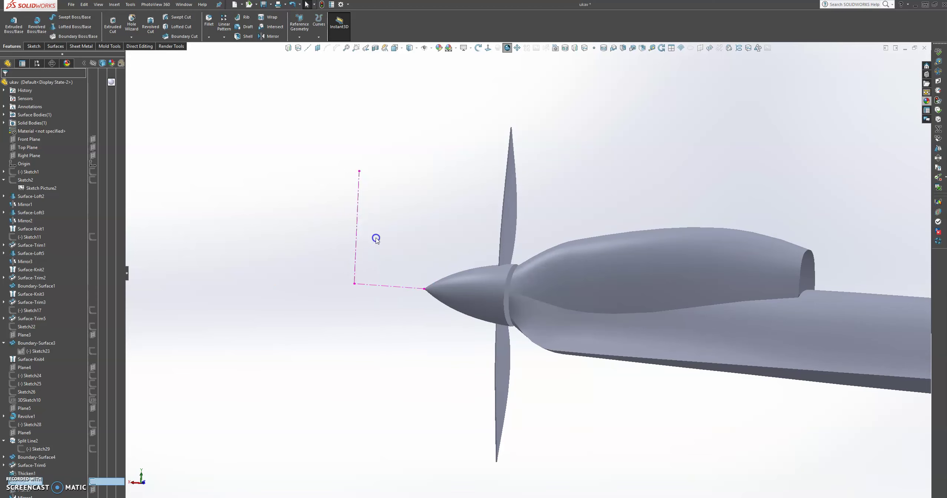
pyautogui.moveTo(546, 351); pyautogui.dragTo(364, 358, button='middle')
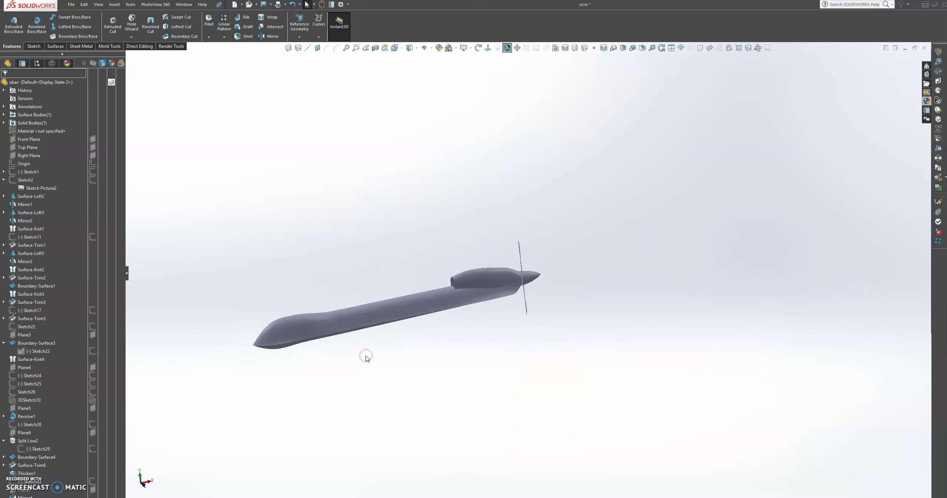
pyautogui.moveTo(503, 289); pyautogui.dragTo(519, 274, button='middle')
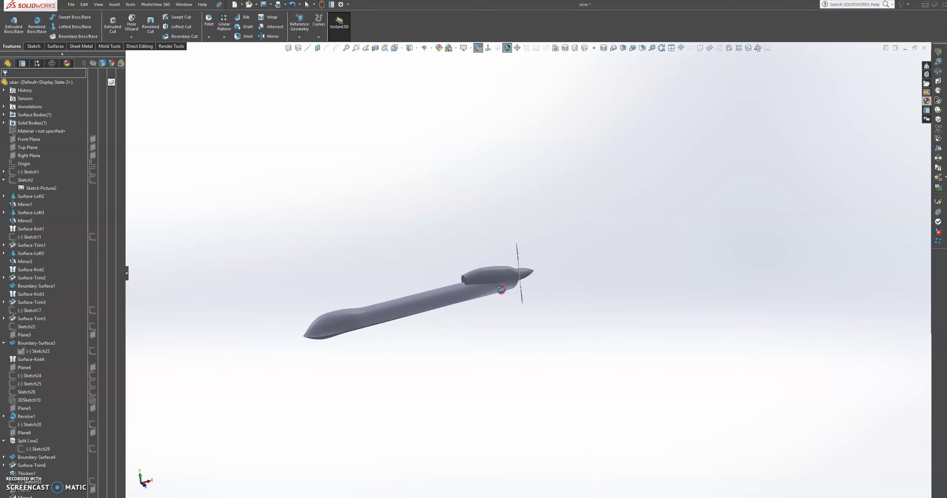
pyautogui.scroll(-2, 499, 292)
pyautogui.scroll(-2, 282, 317)
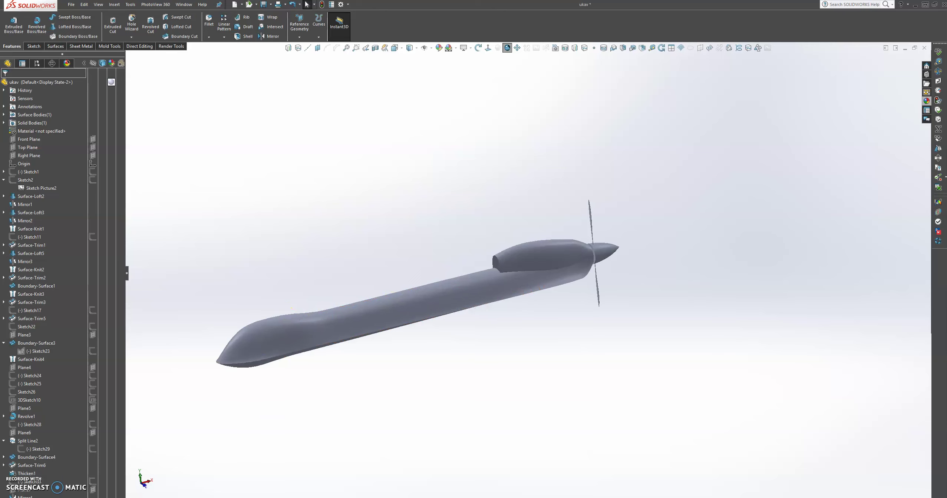